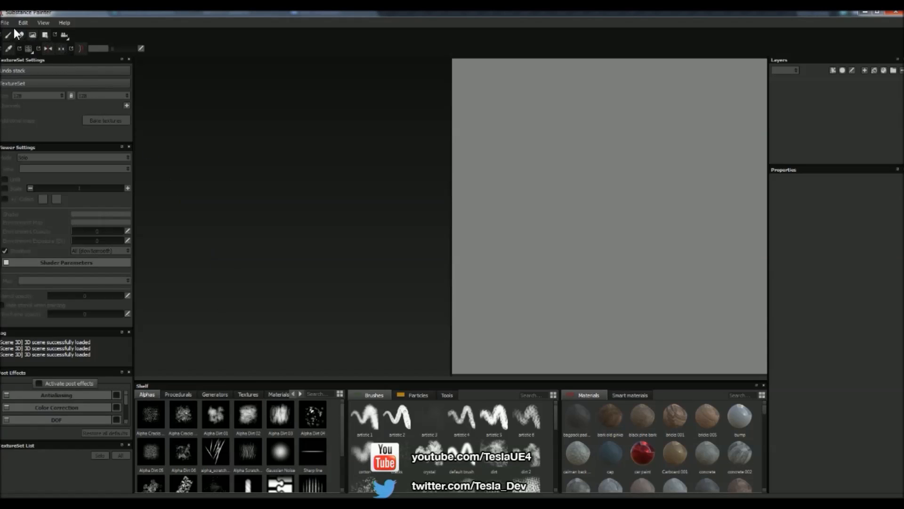
# - Start a new project and choose FuseModel.fbx from the FuseModel(1) folder as its mesh
pyautogui.click(4, 23)
pyautogui.click(13, 30)
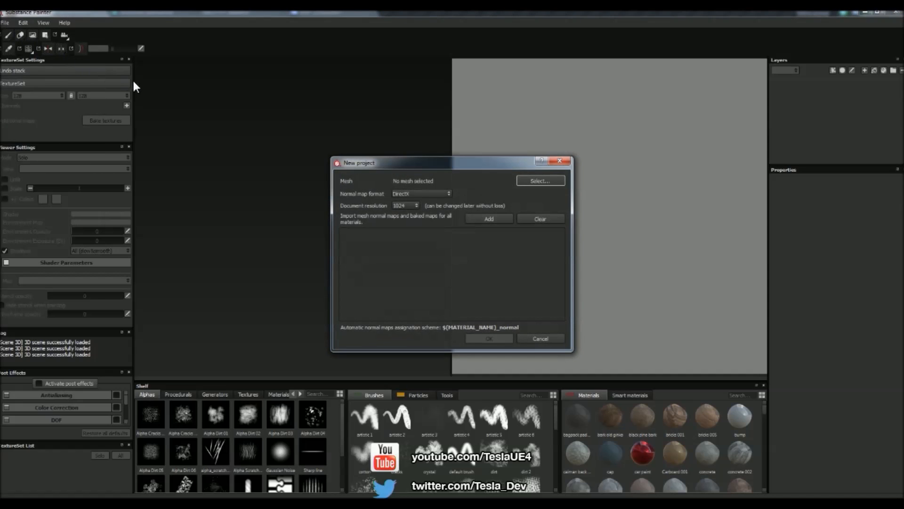
pyautogui.click(540, 180)
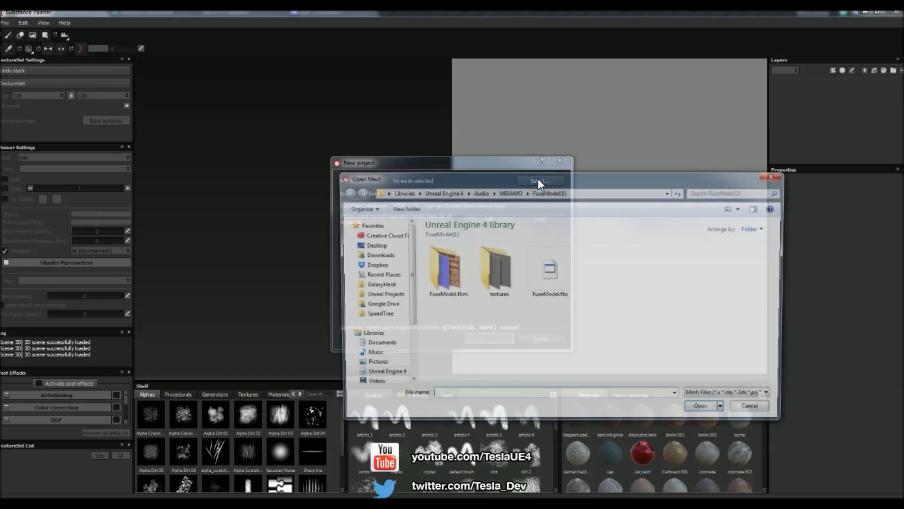
pyautogui.doubleClick(546, 273)
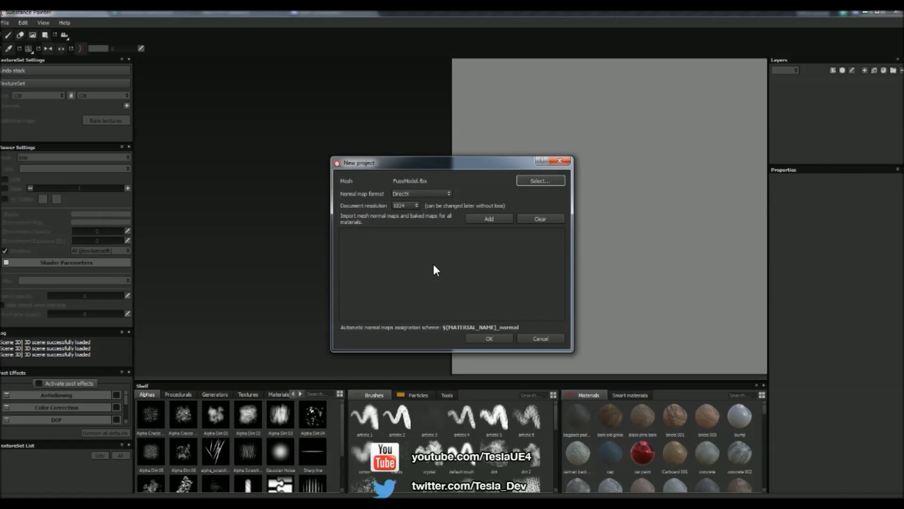
# - Add FuseModel_Top_diffuse.png and FuseModel_Top_normal.png from the FuseModel.fbm folder to the new project and create it
pyautogui.click(476, 221)
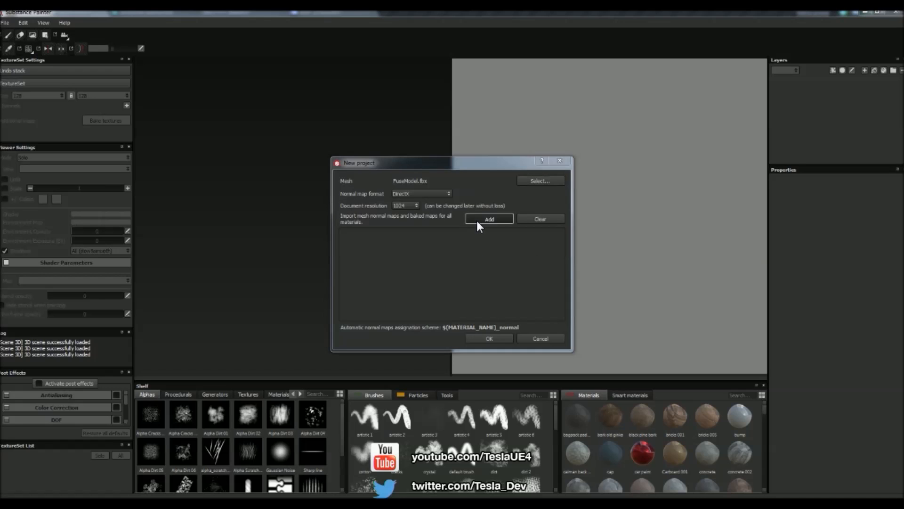
pyautogui.moveTo(521, 177); pyautogui.dragTo(551, 187)
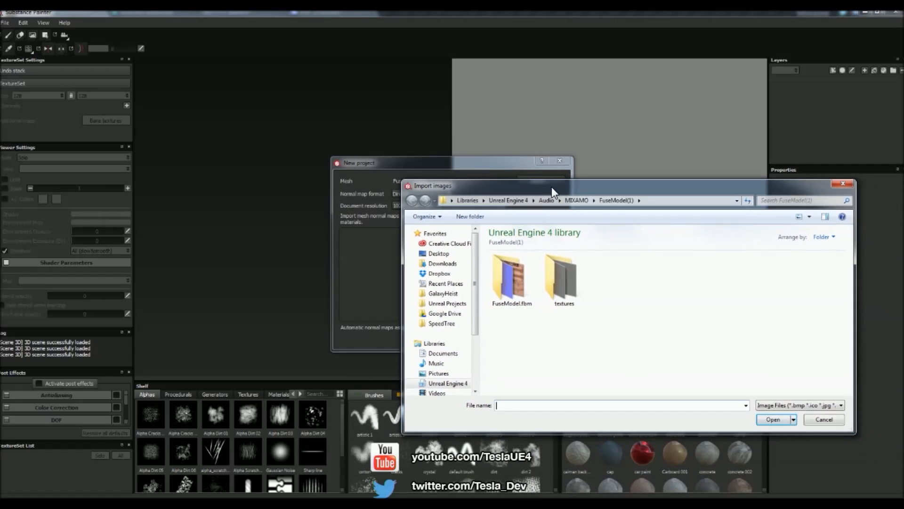
pyautogui.doubleClick(516, 278)
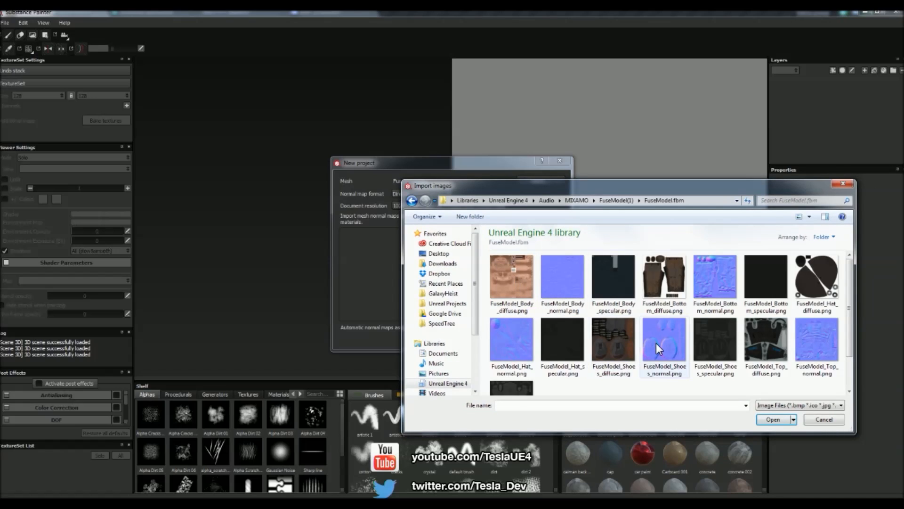
pyautogui.scroll(-2, 656, 342)
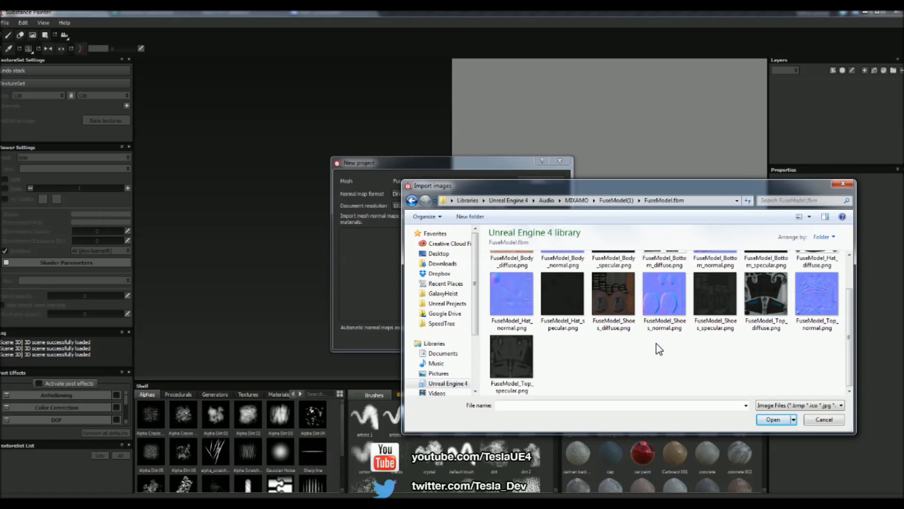
pyautogui.click(824, 307)
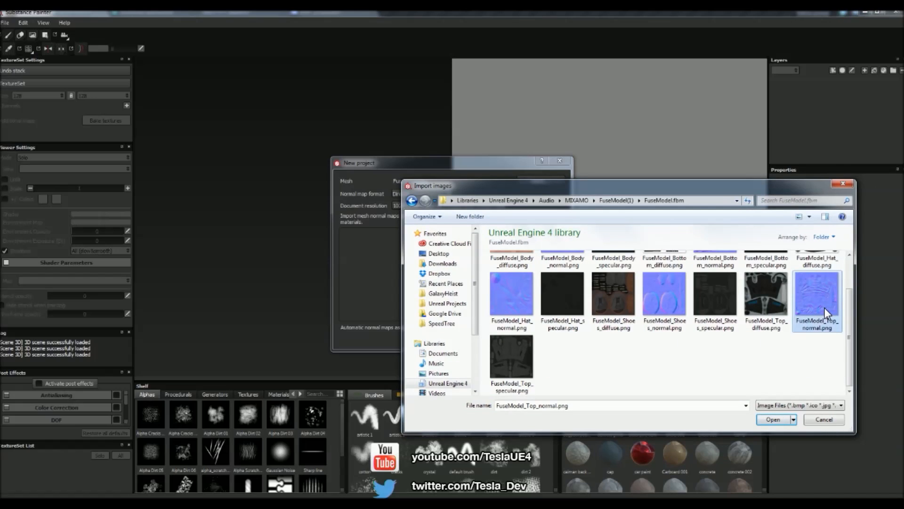
pyautogui.keyDown('ctrl'); pyautogui.click(766, 300); pyautogui.keyUp('ctrl')
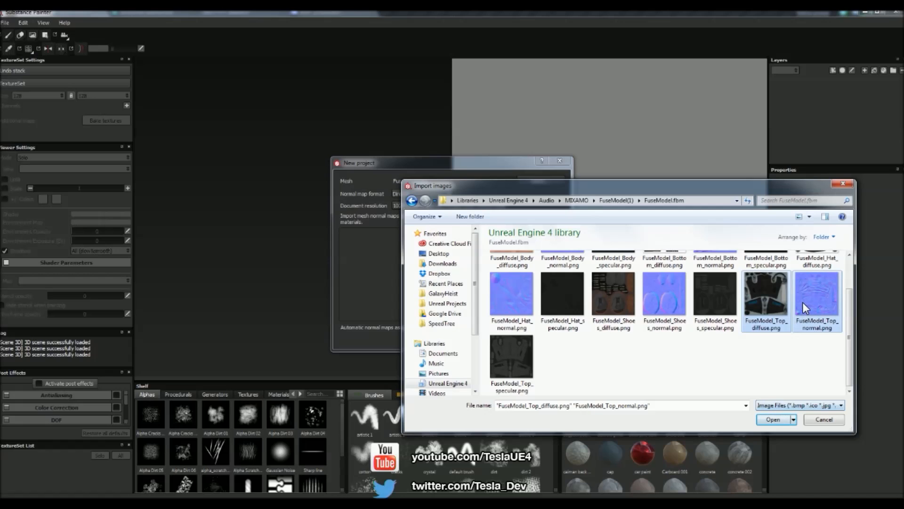
pyautogui.click(775, 419)
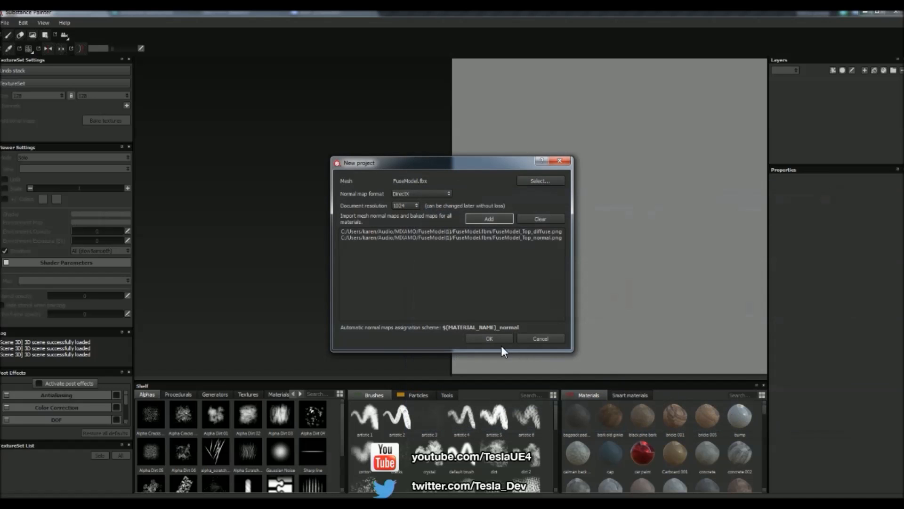
pyautogui.click(487, 338)
# - Inspect the character and the UV layouts of the Bodymat_eyelashes and DefaultMaterial texture sets
pyautogui.scroll(4, 414, 243)
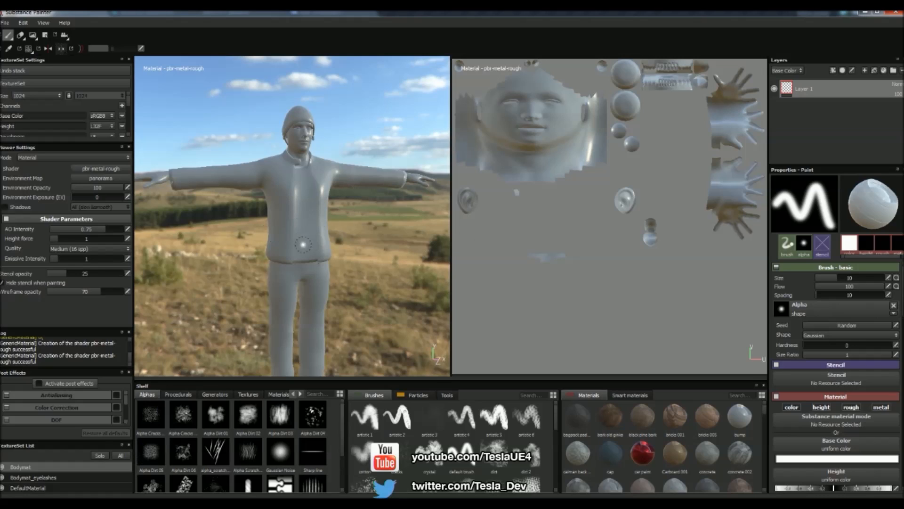
pyautogui.click(36, 477)
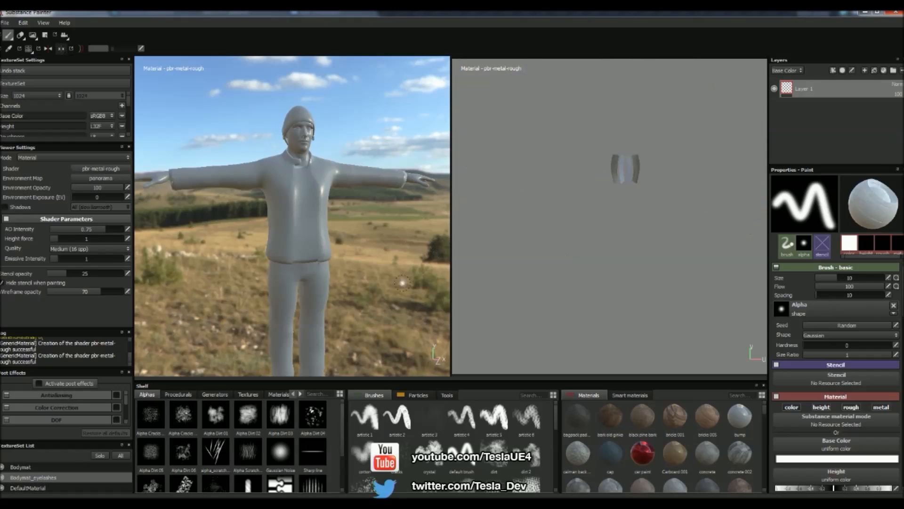
pyautogui.click(31, 488)
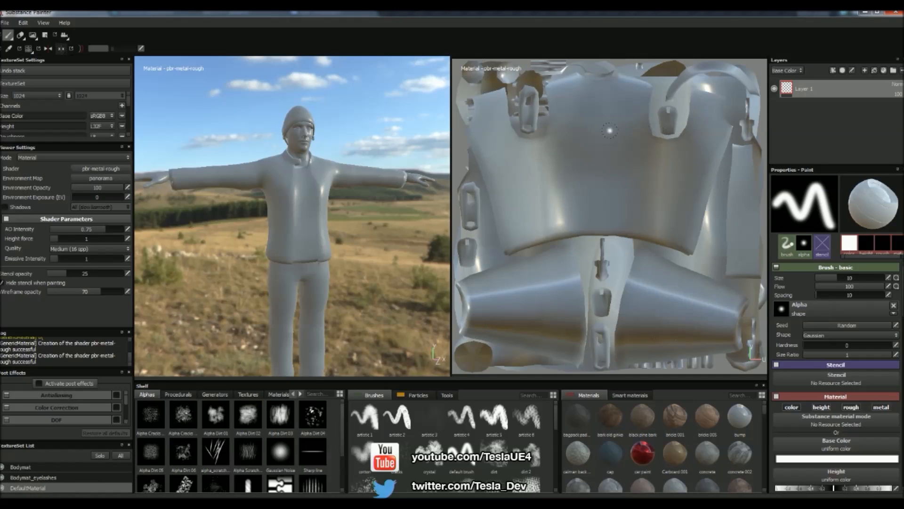
pyautogui.keyDown('alt'); pyautogui.moveTo(357, 202); pyautogui.dragTo(379, 206); pyautogui.keyUp('alt')
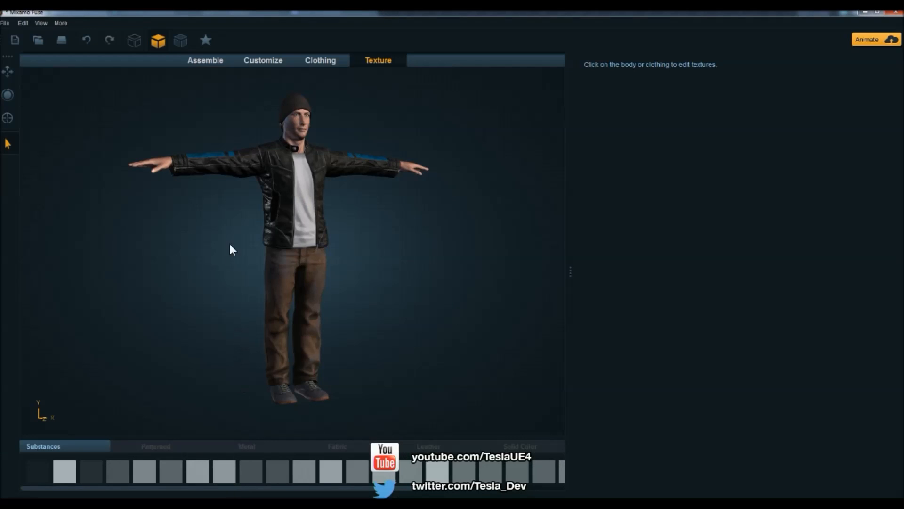
# - Switch to Mixamo Fuse and start exporting the character as OBJ, accepting the current export options
pyautogui.click(6, 23)
pyautogui.moveTo(39, 133)
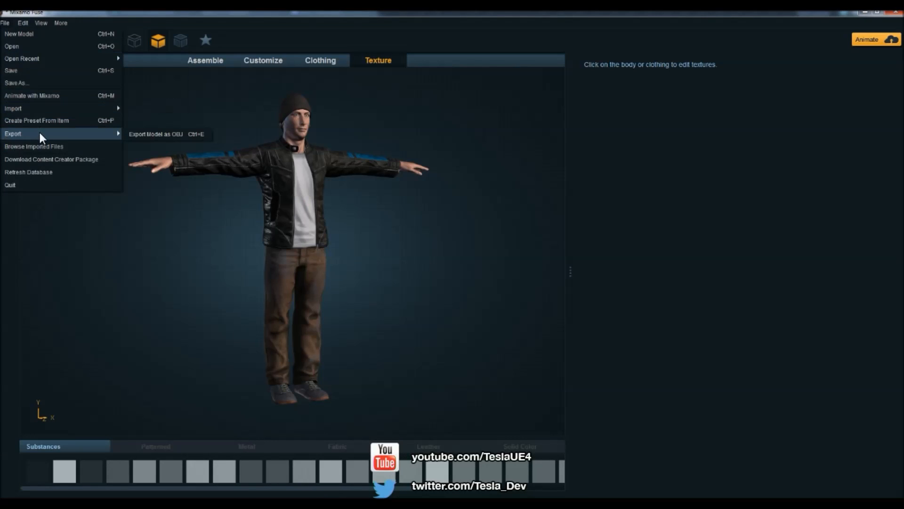
pyautogui.click(137, 134)
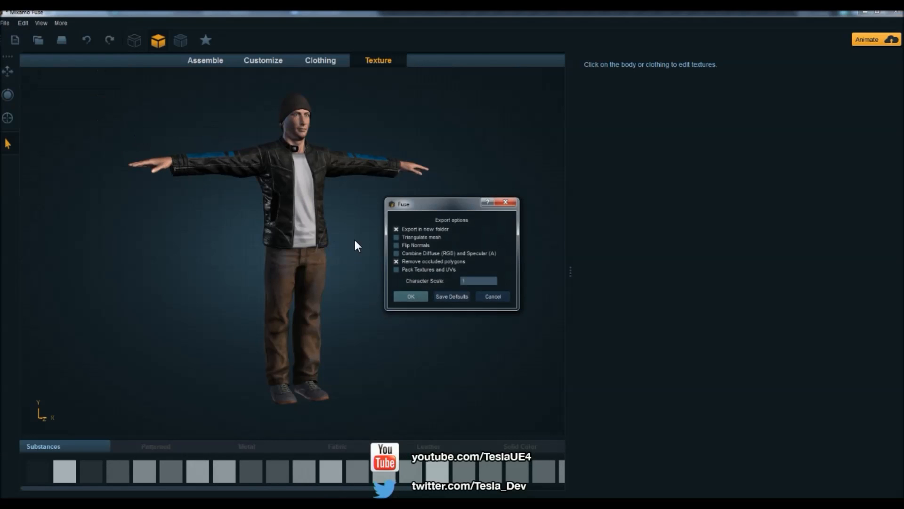
pyautogui.click(416, 300)
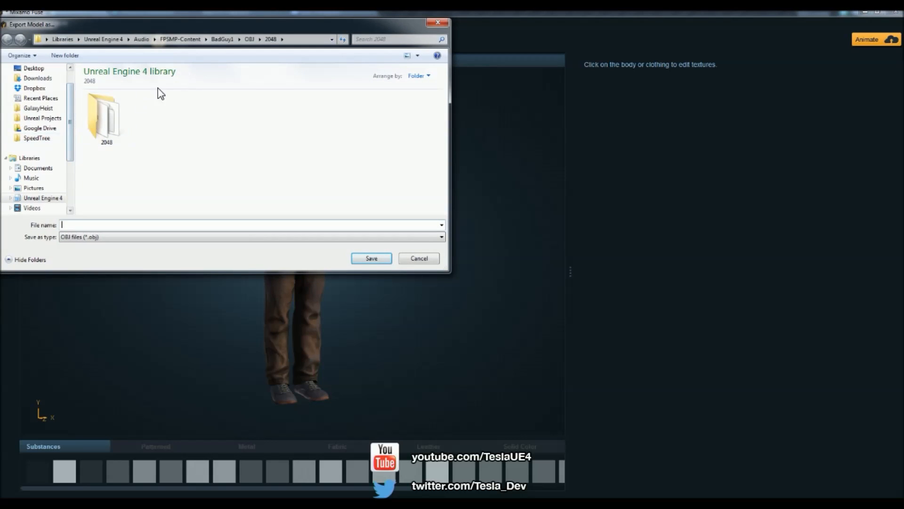
# - Browse the Unreal Engine 4 library to the MIXAMO > FuseModel(1) folder as the export location
pyautogui.click(45, 198)
pyautogui.scroll(-3, 292, 190)
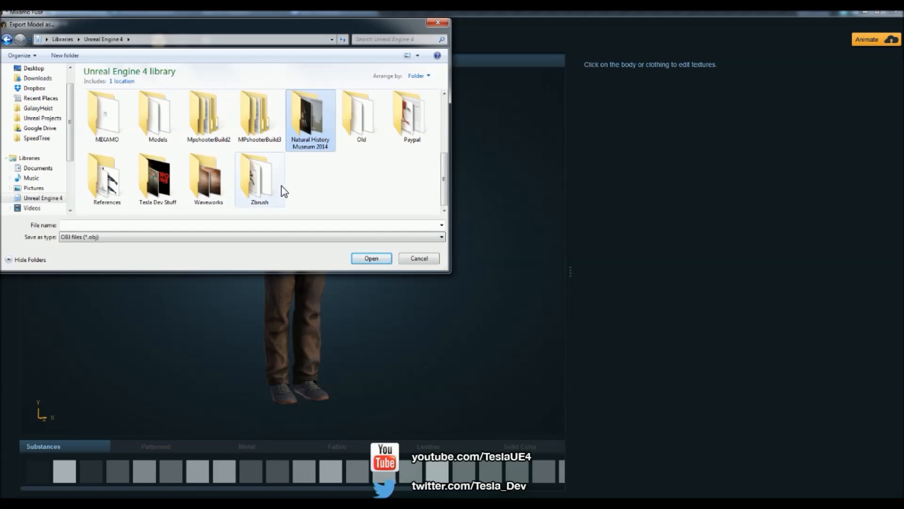
pyautogui.scroll(2, 362, 191)
pyautogui.scroll(-1, 382, 176)
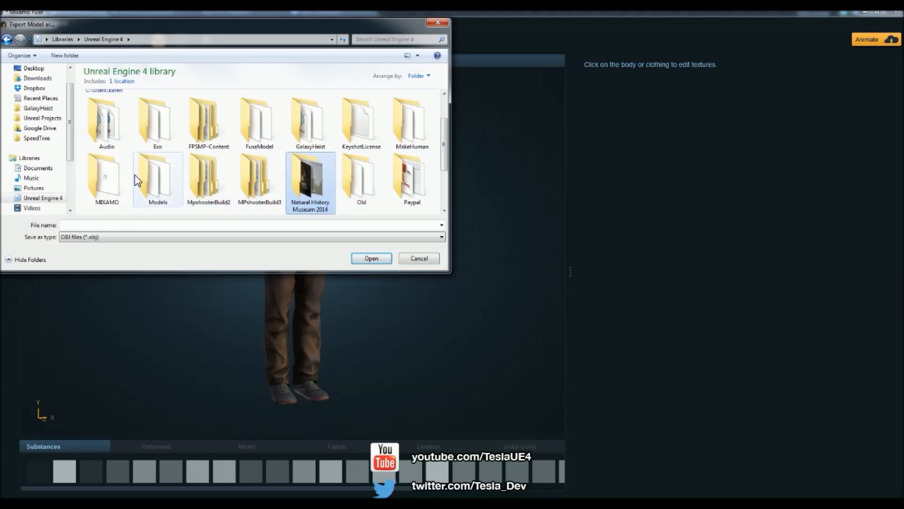
pyautogui.doubleClick(310, 181)
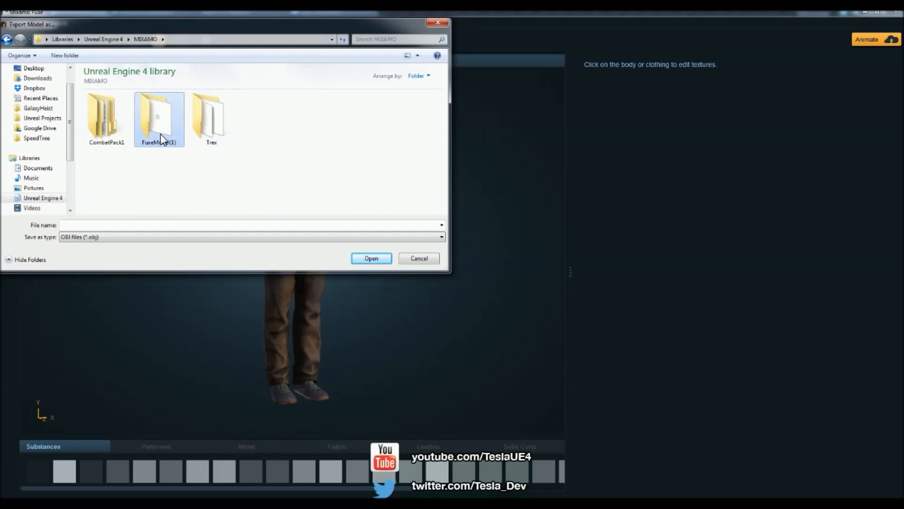
pyautogui.doubleClick(161, 120)
# - Create a new folder named OBJ inside FuseModel(1)
pyautogui.rightClick(226, 150)
pyautogui.moveTo(301, 262)
pyautogui.click(333, 259)
pyautogui.write('PB')
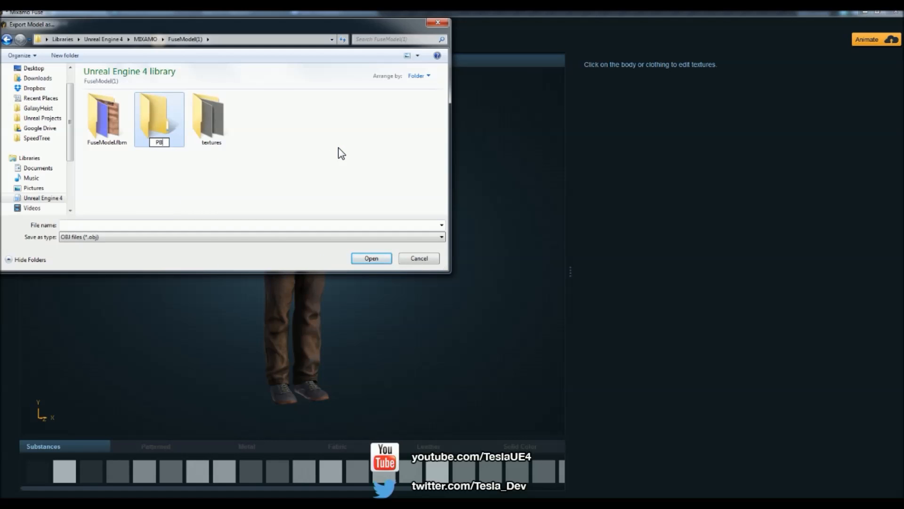
pyautogui.write('BJ')
pyautogui.press('Return')
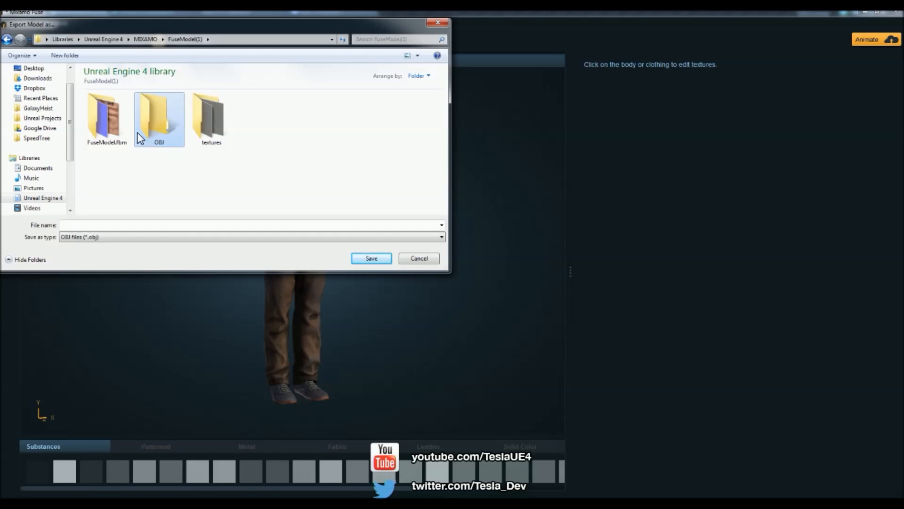
# - Save the exported model as FuseModel inside the OBJ folder
pyautogui.doubleClick(140, 138)
pyautogui.click(172, 228)
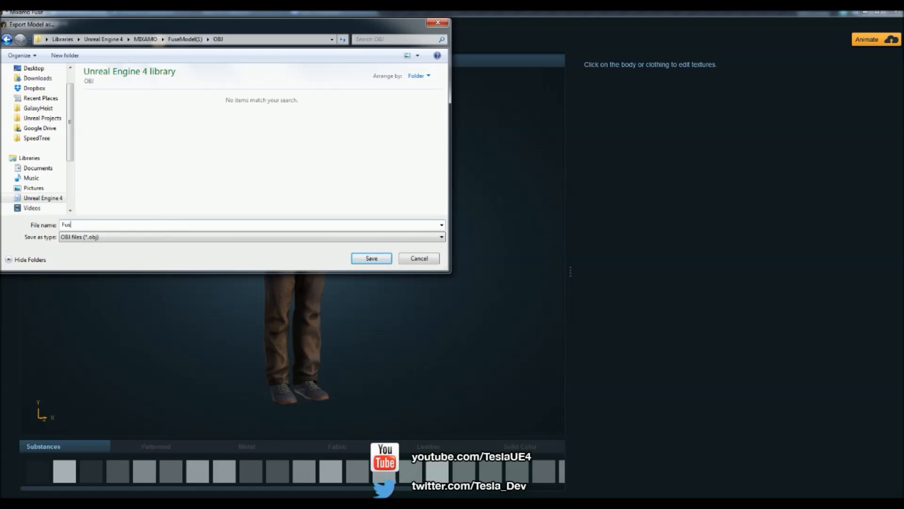
pyautogui.click(372, 259)
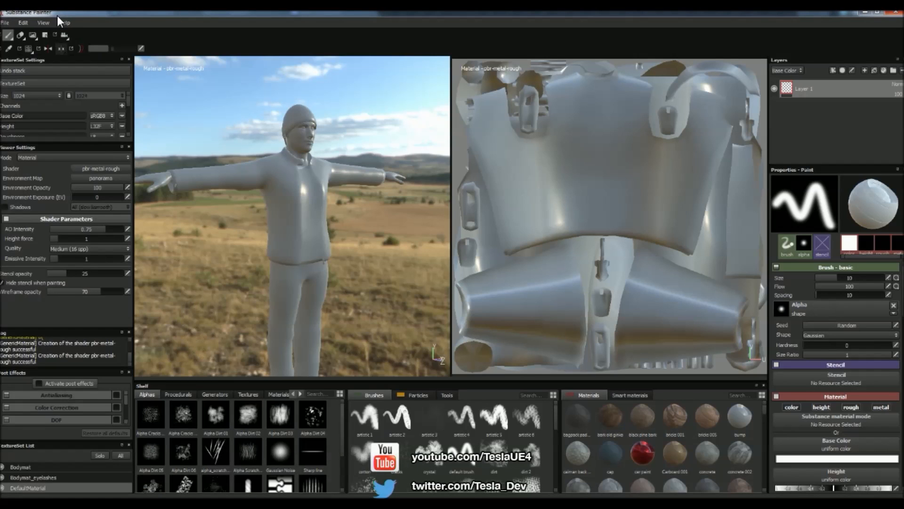
# - Switch to Substance Painter and start a new project with FuseModel.obj from the OBJ > FuseModel folder as its mesh
pyautogui.click(5, 23)
pyautogui.click(18, 33)
pyautogui.click(436, 273)
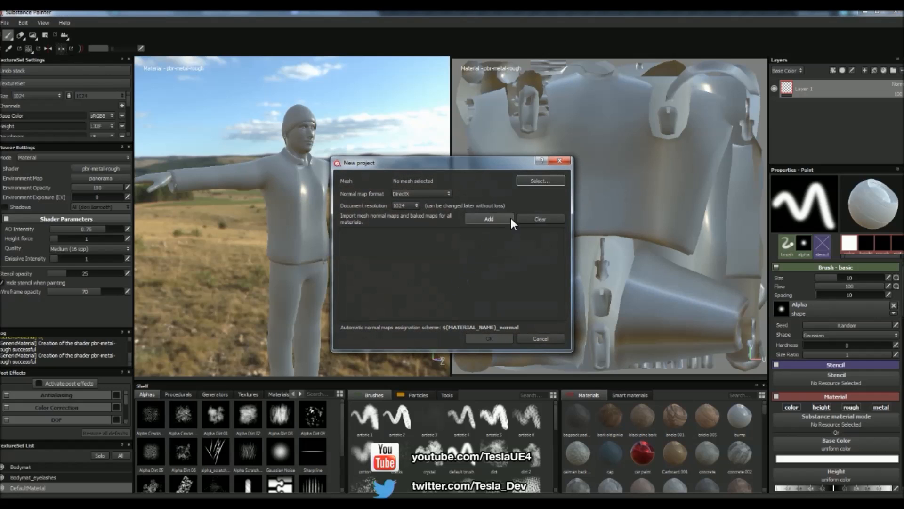
pyautogui.click(538, 182)
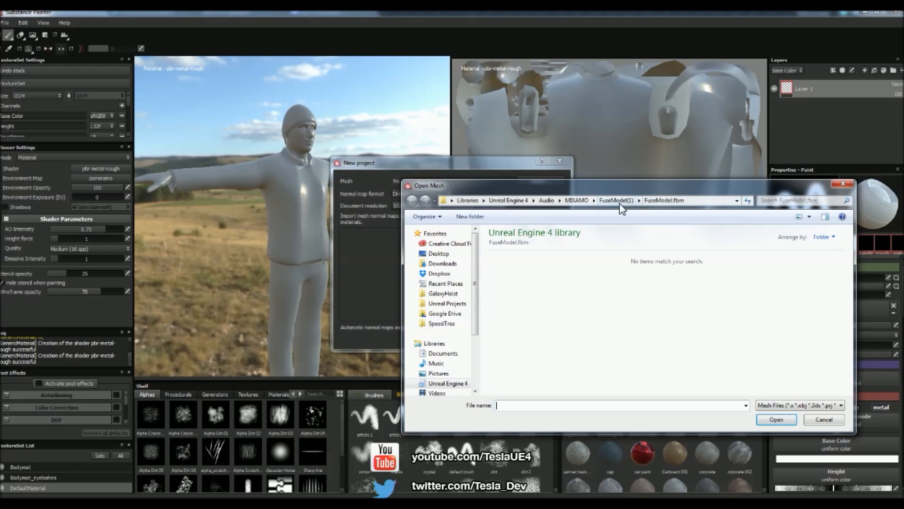
pyautogui.click(616, 202)
pyautogui.doubleClick(567, 293)
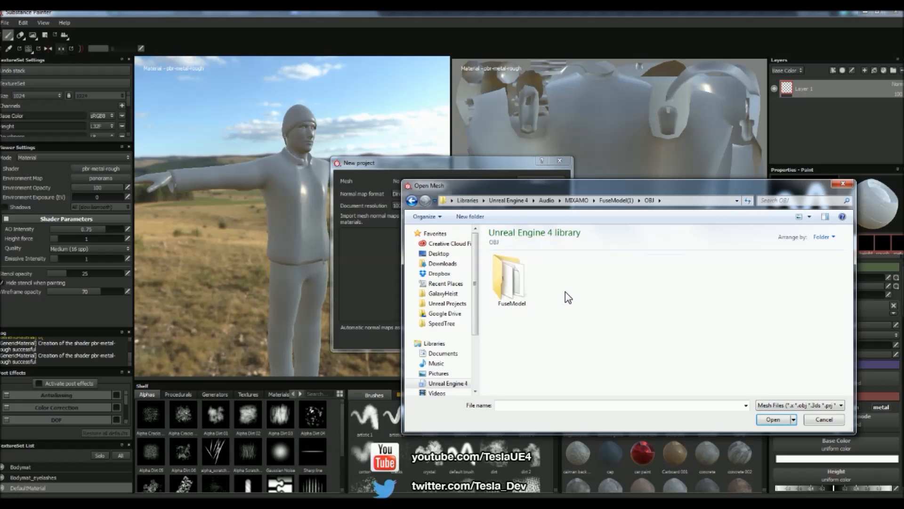
pyautogui.doubleClick(513, 286)
pyautogui.doubleClick(512, 282)
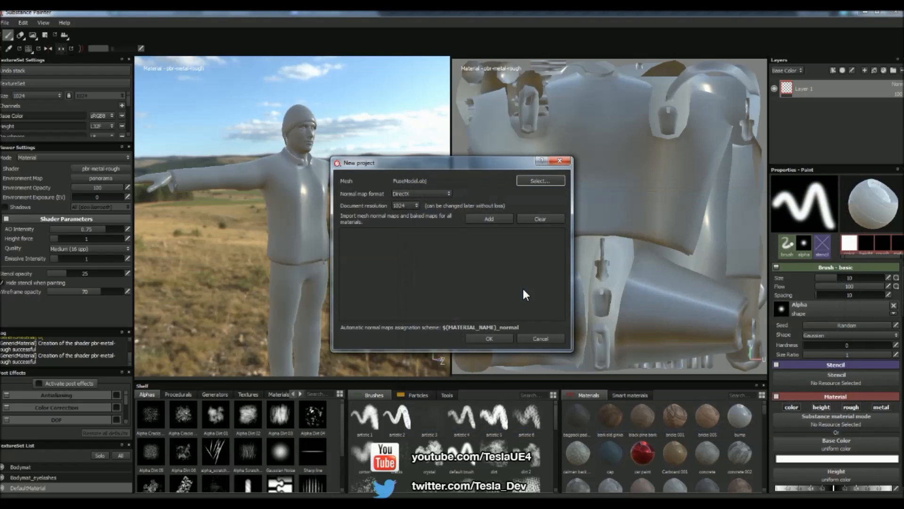
# - Add FuseModel_Top_diffuse.png and FuseModel_Top_normal.png from the exported OBJ's FuseModel folder and create the project
pyautogui.click(482, 218)
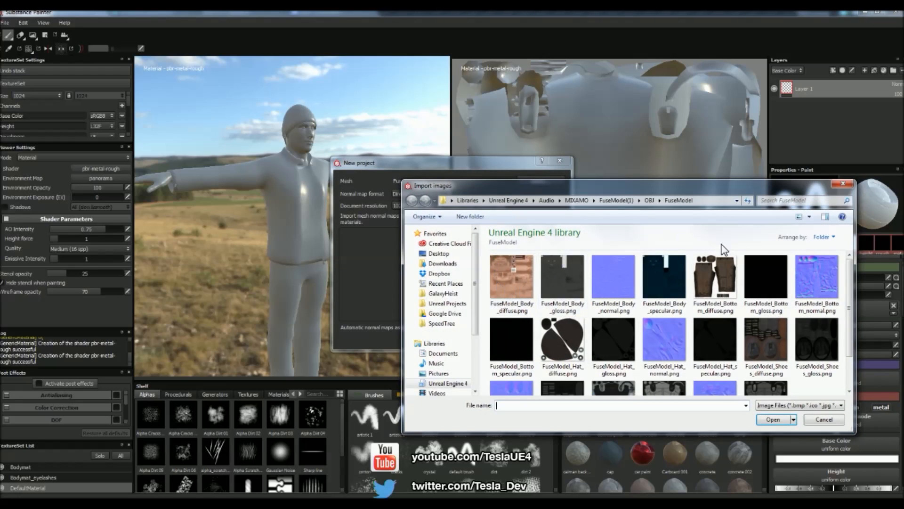
pyautogui.moveTo(847, 276); pyautogui.dragTo(849, 320)
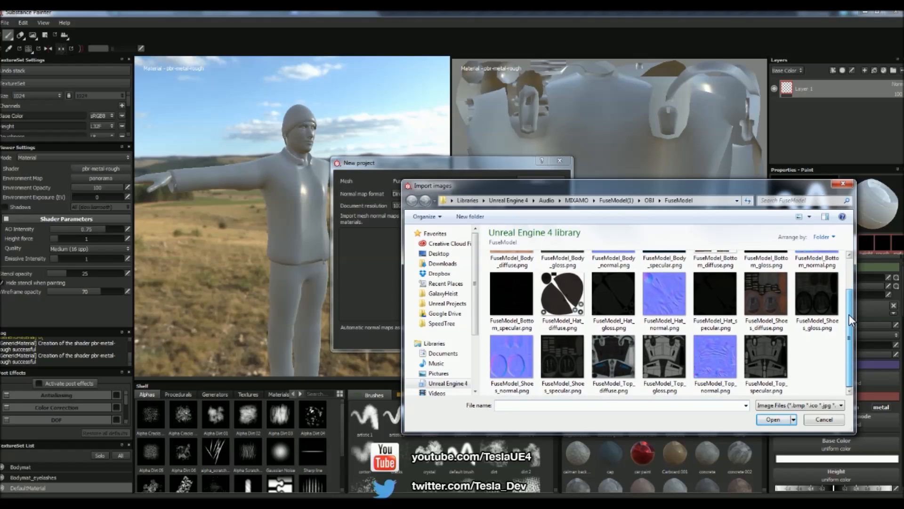
pyautogui.click(717, 361)
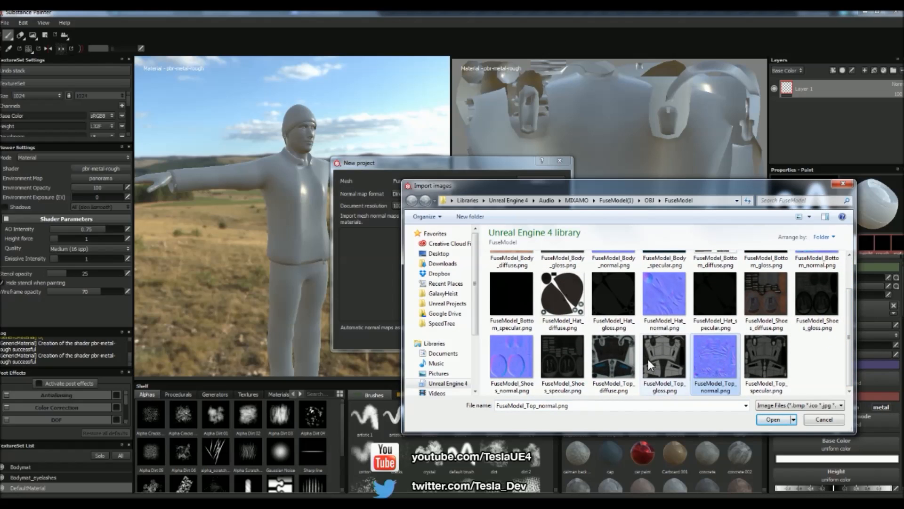
pyautogui.keyDown('ctrl'); pyautogui.click(602, 363); pyautogui.keyUp('ctrl')
pyautogui.click(772, 419)
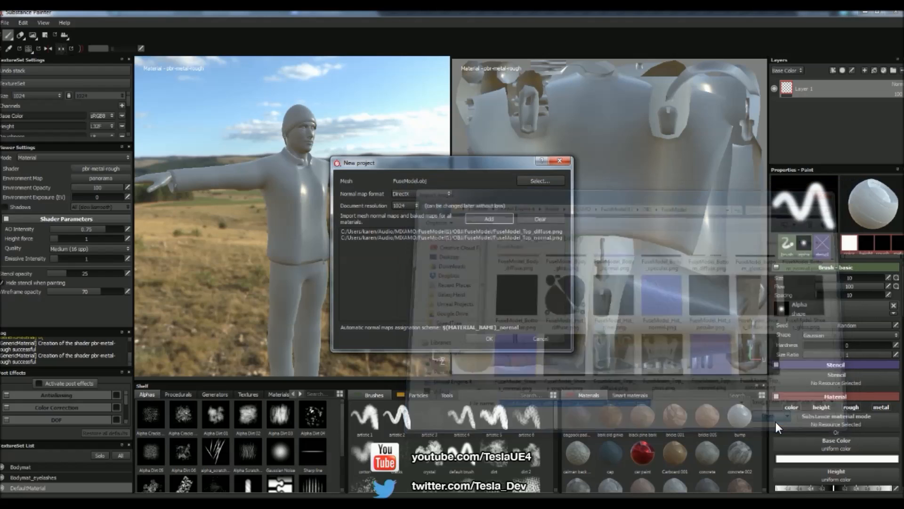
pyautogui.click(485, 338)
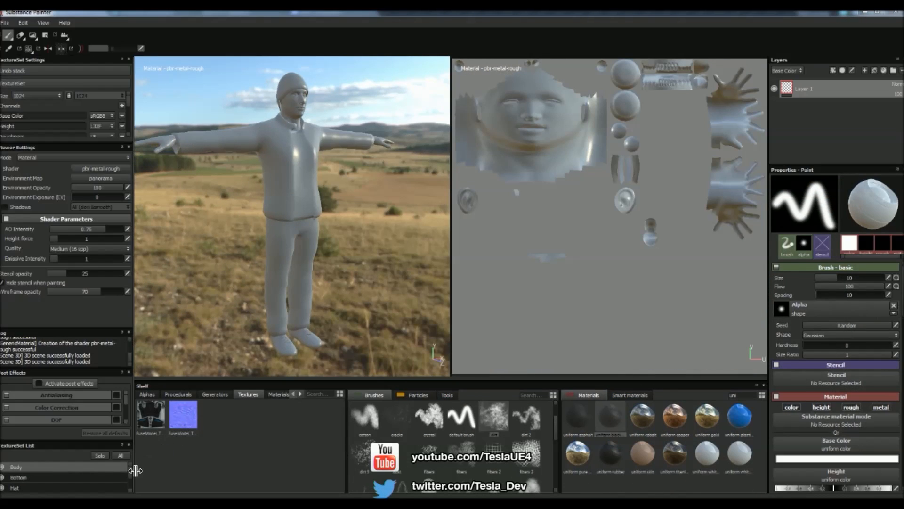
# - Select the Top texture set to show the jacket's UV layout
pyautogui.scroll(-3, 129, 472)
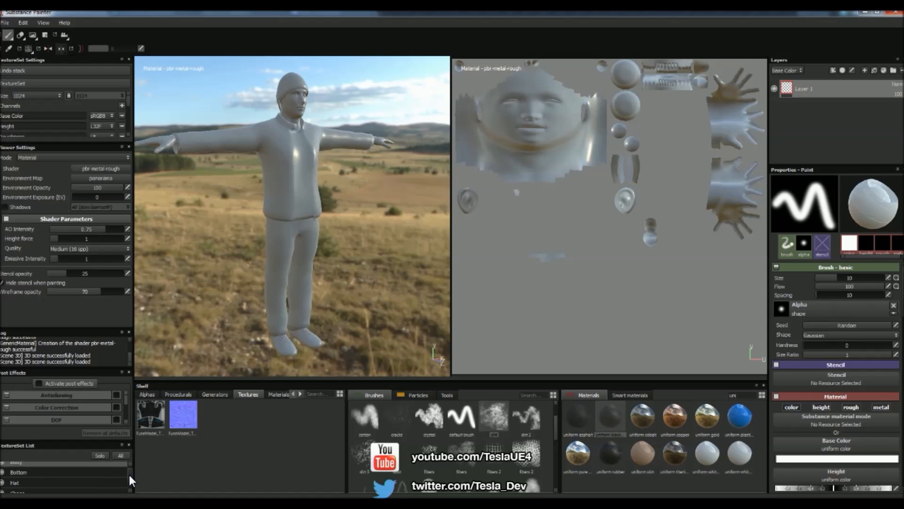
pyautogui.click(76, 483)
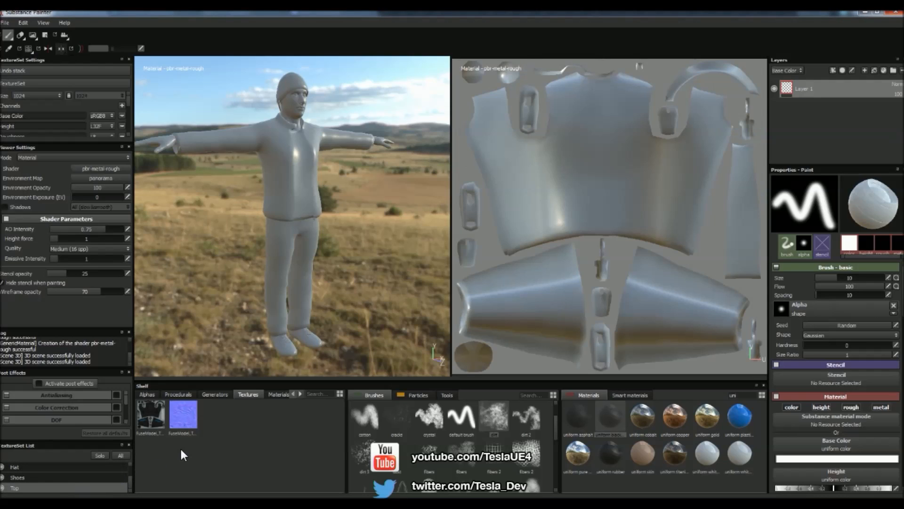
# - Compare the UV layouts of the Bottom and Top texture sets, ending with Top active
pyautogui.click(40, 476)
pyautogui.scroll(2, 39, 472)
pyautogui.click(33, 475)
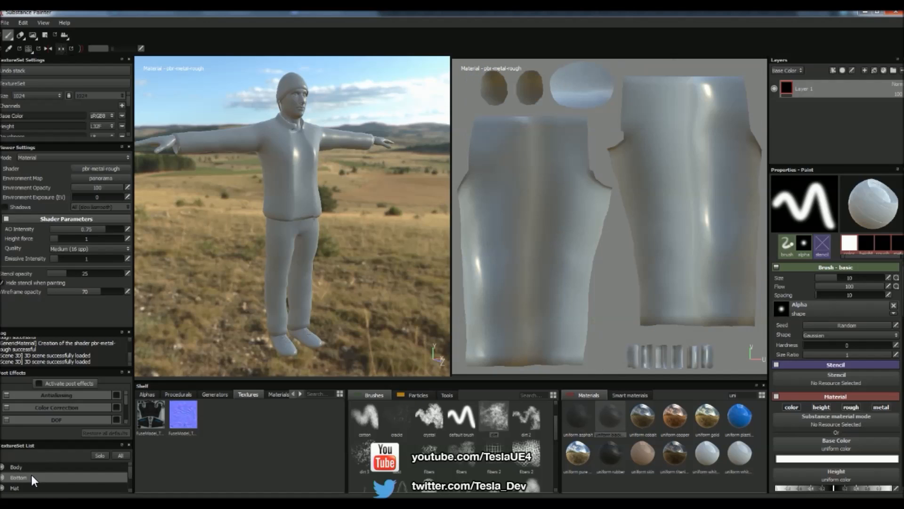
pyautogui.scroll(-2, 27, 471)
pyautogui.click(19, 488)
# - Try freehand brush strokes on the jacket and trousers with the Top texture set active, and undo them
pyautogui.moveTo(284, 159)
pyautogui.mouseDown()
pyautogui.moveTo(279, 186)
pyautogui.moveTo(301, 170)
pyautogui.moveTo(277, 137)
pyautogui.mouseUp()
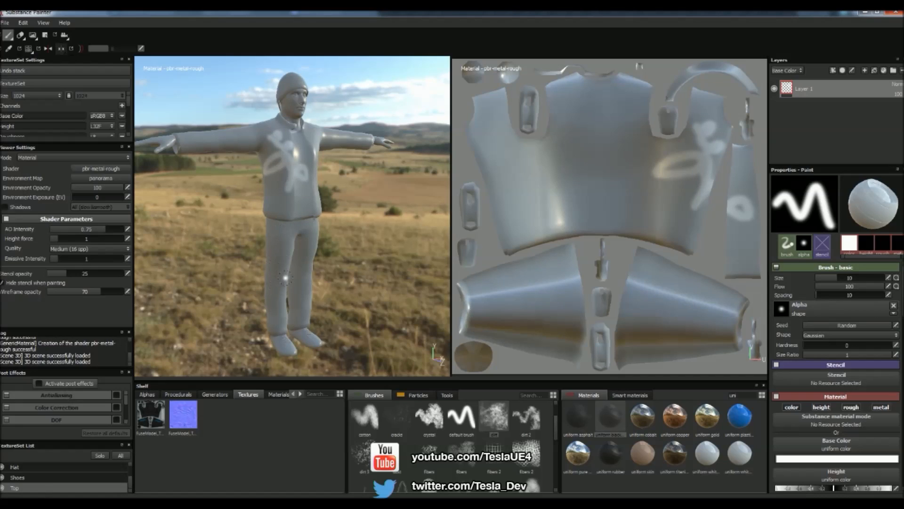
pyautogui.moveTo(285, 266); pyautogui.dragTo(299, 267)
pyautogui.hotkey('ctrl', 'z')
# - Activate the Bottom texture set, try a brush stroke on the trousers, and undo it
pyautogui.scroll(2, 59, 475)
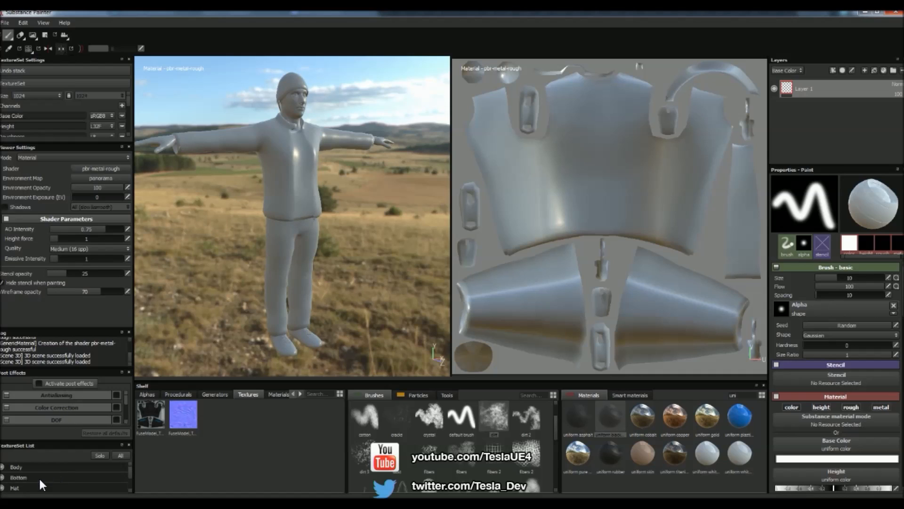
pyautogui.click(39, 477)
pyautogui.moveTo(288, 278)
pyautogui.mouseDown()
pyautogui.moveTo(283, 221)
pyautogui.moveTo(277, 241)
pyautogui.mouseUp()
pyautogui.hotkey('ctrl', 'z')
# - Activate the Top texture set and assign FuseModel_Top_normal as its normal map
pyautogui.keyDown('alt'); pyautogui.moveTo(401, 247); pyautogui.dragTo(375, 170); pyautogui.keyUp('alt')
pyautogui.scroll(3, 375, 168)
pyautogui.keyDown('alt'); pyautogui.moveTo(374, 168); pyautogui.dragTo(377, 264, button='middle'); pyautogui.keyUp('alt')
pyautogui.keyDown('alt'); pyautogui.moveTo(377, 264); pyautogui.dragTo(311, 260); pyautogui.keyUp('alt')
pyautogui.scroll(2, 383, 301)
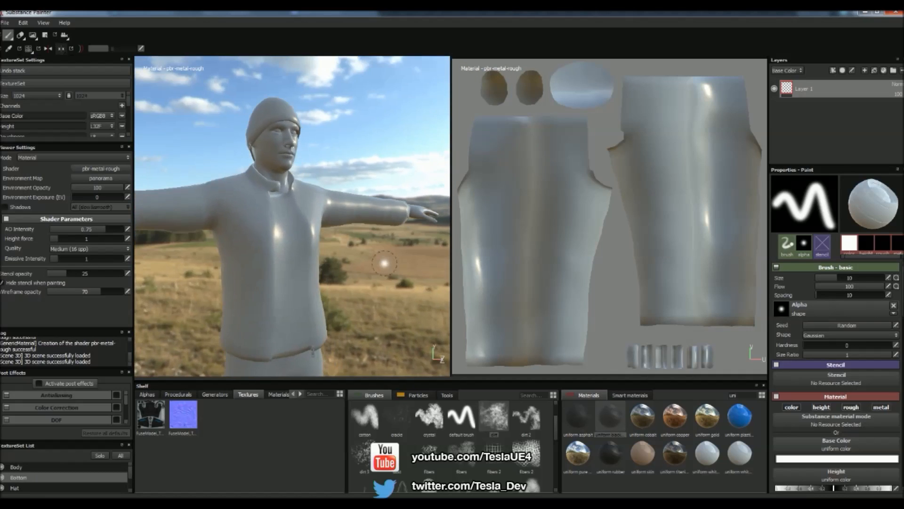
pyautogui.keyDown('alt'); pyautogui.moveTo(335, 246); pyautogui.dragTo(409, 233, button='middle'); pyautogui.keyUp('alt')
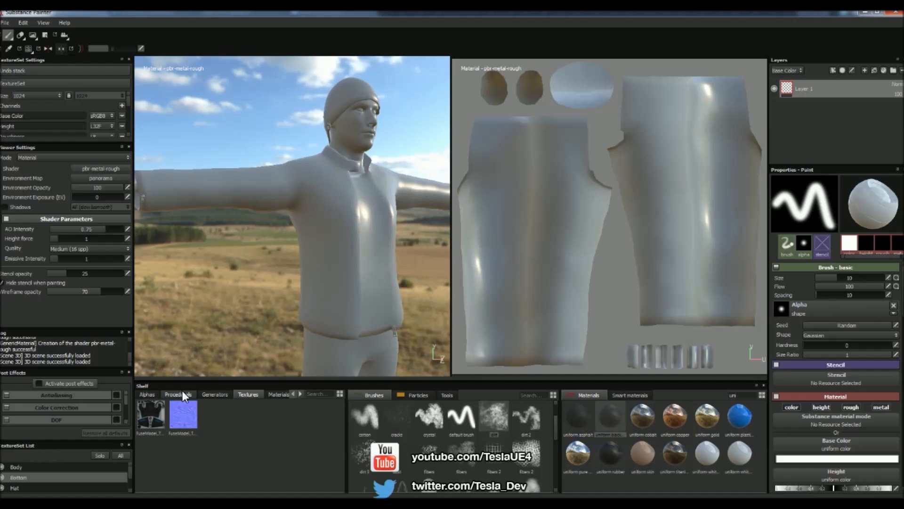
pyautogui.scroll(-1, 47, 471)
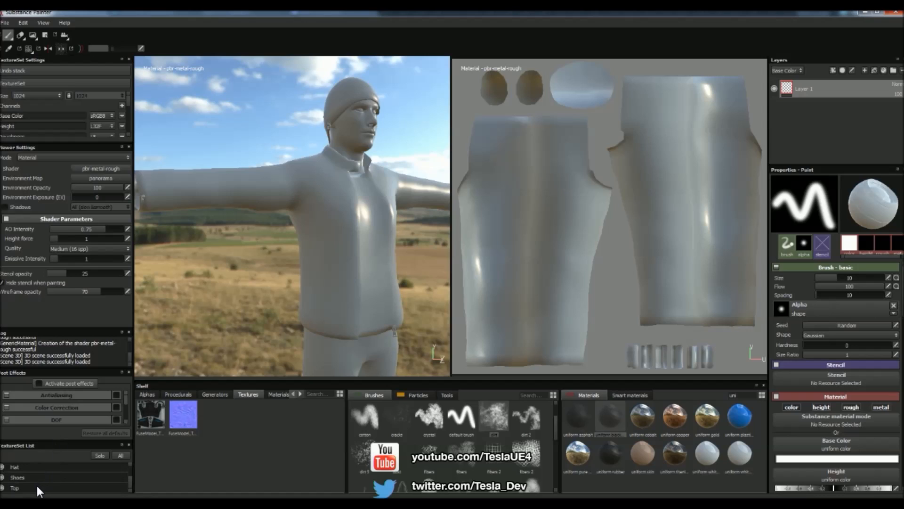
pyautogui.click(37, 487)
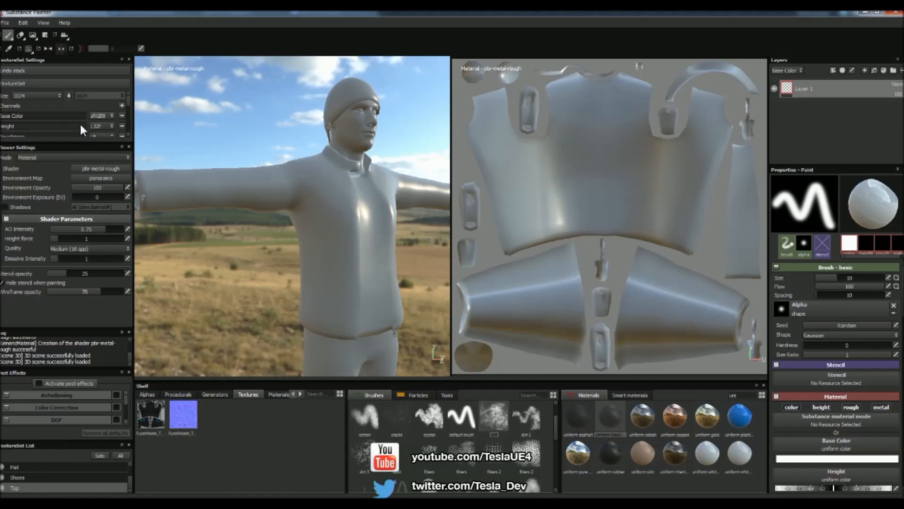
pyautogui.scroll(-3, 61, 116)
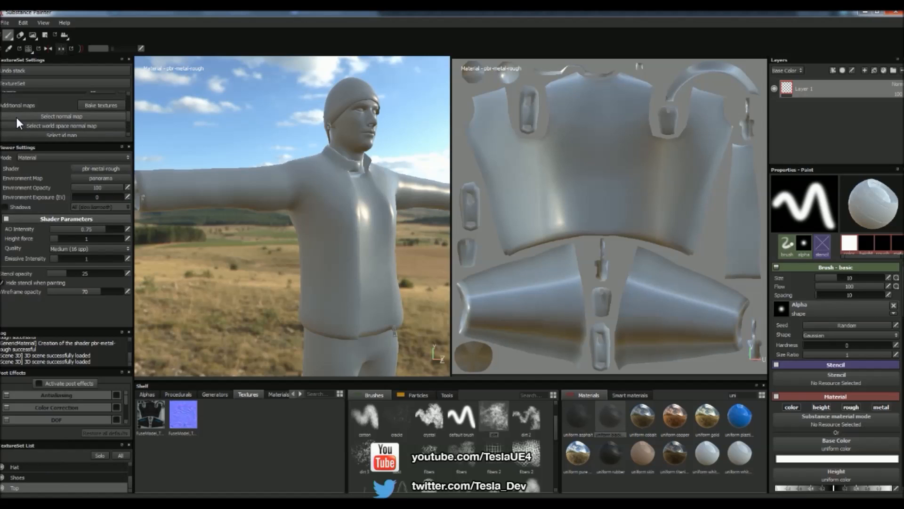
pyautogui.moveTo(201, 414); pyautogui.dragTo(56, 122)
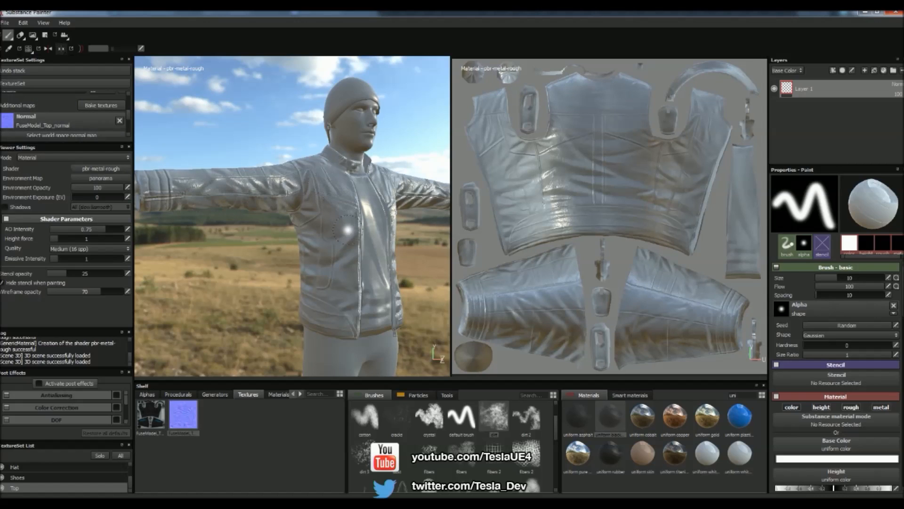
pyautogui.scroll(3, 65, 124)
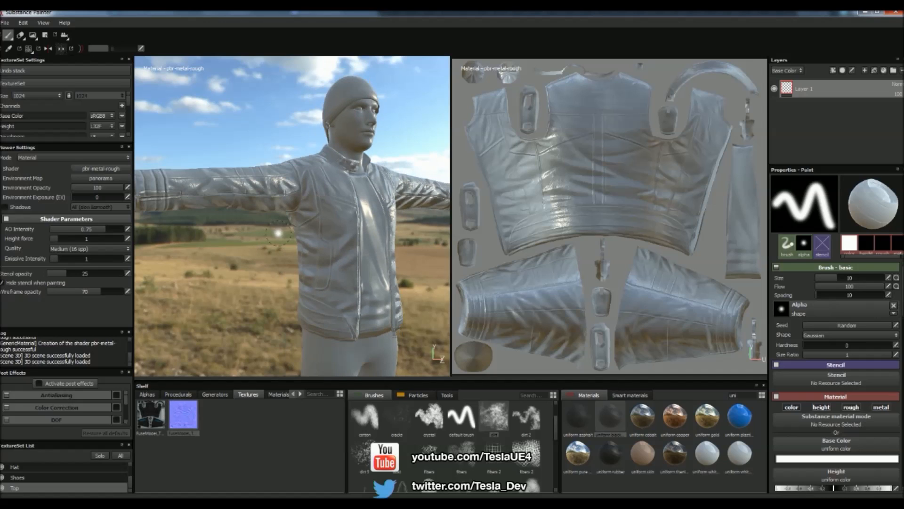
# - Add a fill layer with FuseModel_Top_diffuse as its base color and raise its roughness to roughly two thirds of the range
pyautogui.click(873, 70)
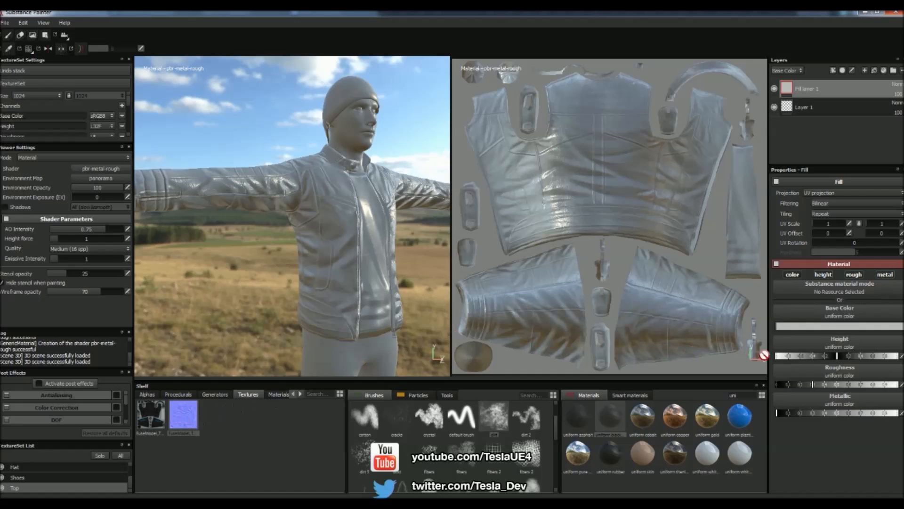
pyautogui.moveTo(151, 414); pyautogui.dragTo(853, 329)
pyautogui.keyDown('alt'); pyautogui.moveTo(331, 243); pyautogui.dragTo(288, 252); pyautogui.keyUp('alt')
pyautogui.moveTo(814, 375); pyautogui.dragTo(855, 370)
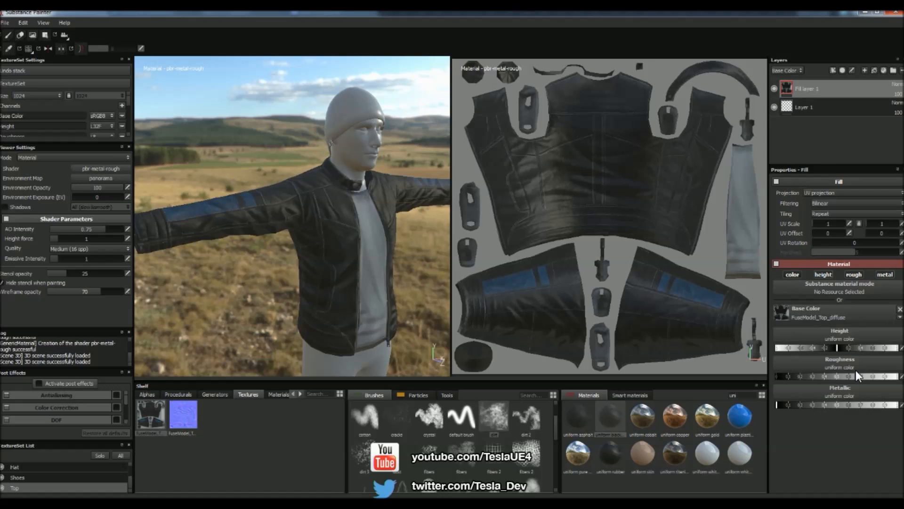
pyautogui.keyDown('alt'); pyautogui.moveTo(290, 266); pyautogui.dragTo(325, 298); pyautogui.keyUp('alt')
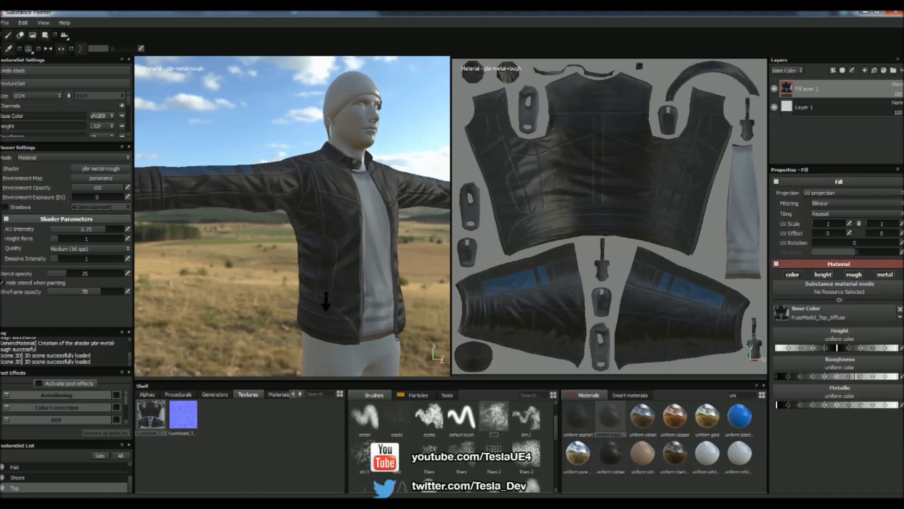
pyautogui.keyDown('alt'); pyautogui.moveTo(325, 297); pyautogui.dragTo(348, 317, button='right'); pyautogui.keyUp('alt')
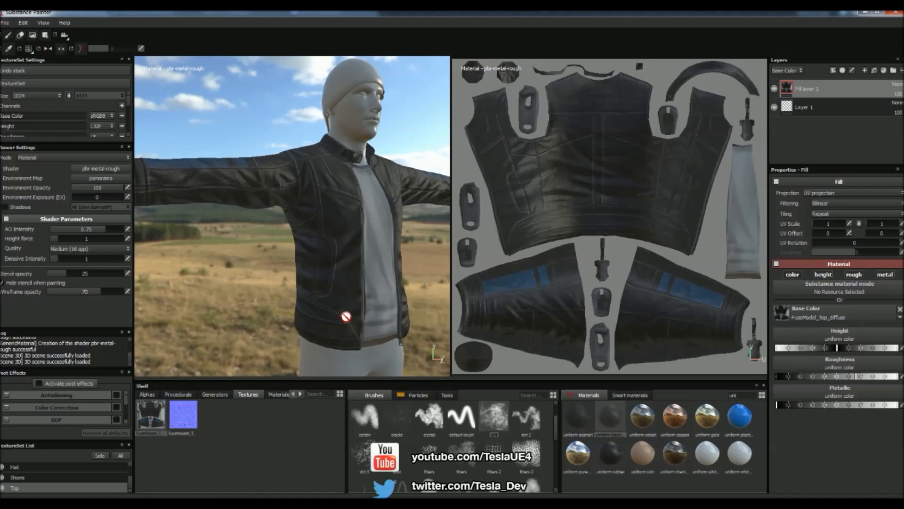
# - Add a paint layer above the fill and paint dirt on the shirt front using the dirt brush with a dark uniform material
pyautogui.click(865, 71)
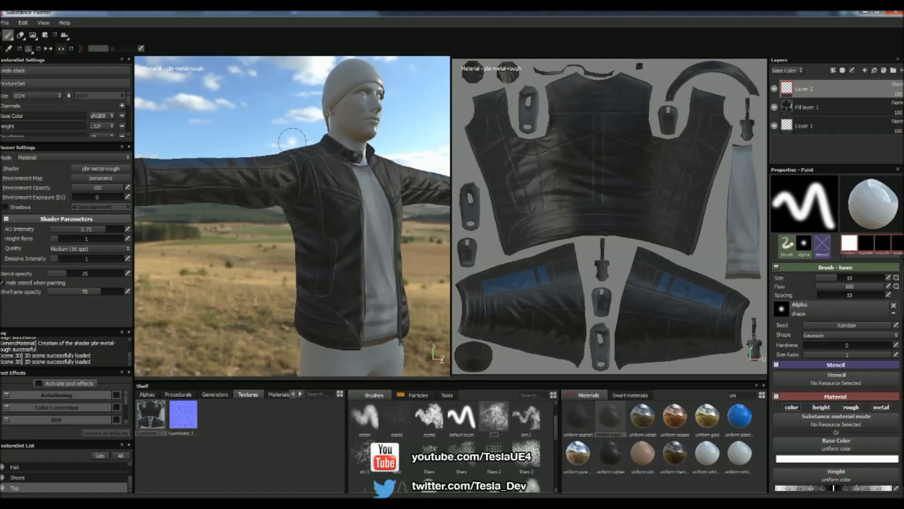
pyautogui.click(504, 419)
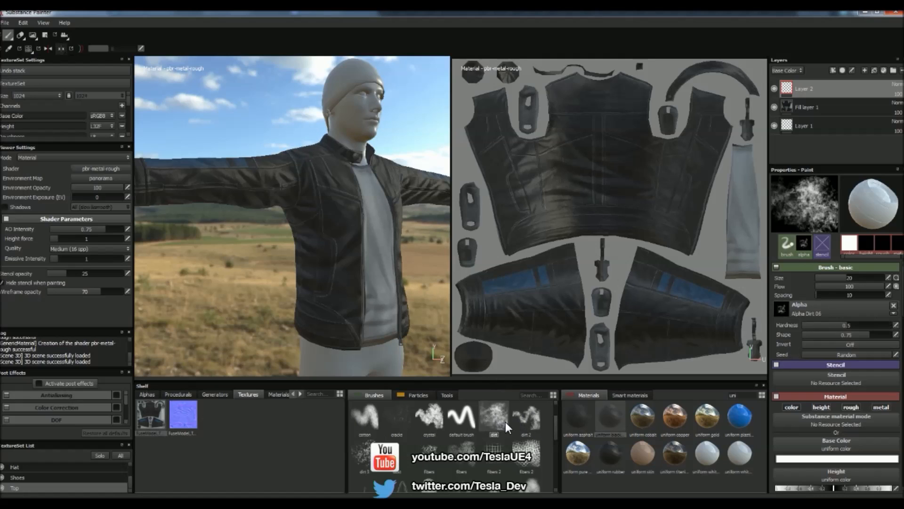
pyautogui.click(615, 417)
pyautogui.keyDown('ctrl'); pyautogui.moveTo(348, 281); pyautogui.dragTo(356, 278, button='right'); pyautogui.keyUp('ctrl')
pyautogui.moveTo(353, 274)
pyautogui.mouseDown()
pyautogui.moveTo(351, 189)
pyautogui.moveTo(364, 308)
pyautogui.mouseUp()
pyautogui.moveTo(365, 306); pyautogui.dragTo(372, 283)
# - Set the brush's base color to a dark reddish brown (0.030, 0.019, 0.019) and paint dirt over the jacket
pyautogui.click(818, 456)
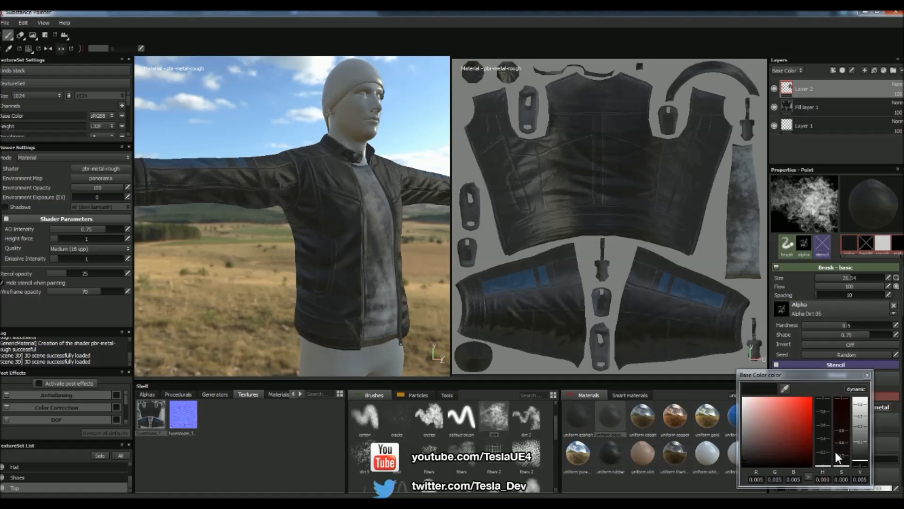
pyautogui.moveTo(843, 463)
pyautogui.mouseDown()
pyautogui.moveTo(844, 453)
pyautogui.moveTo(865, 452)
pyautogui.mouseUp()
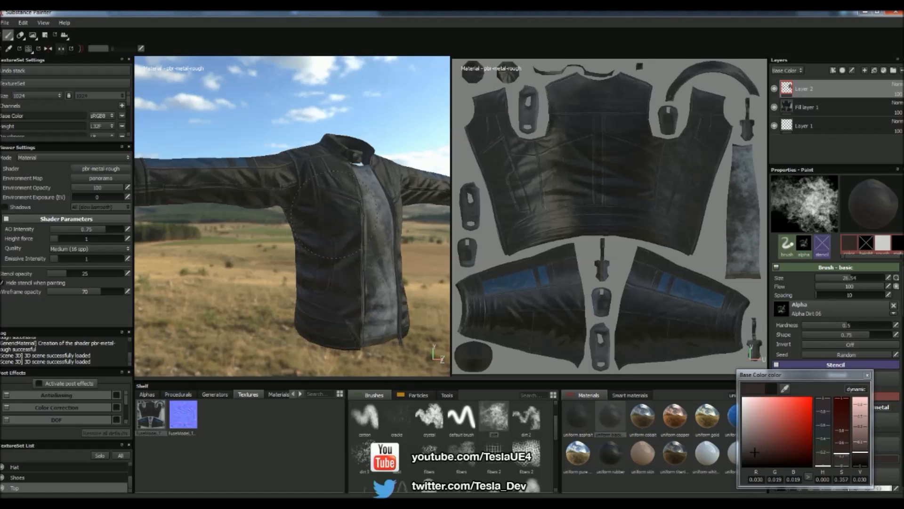
pyautogui.moveTo(245, 177); pyautogui.dragTo(208, 178)
pyautogui.moveTo(313, 191)
pyautogui.keyDown('alt'); pyautogui.mouseDown()
pyautogui.moveTo(337, 240)
pyautogui.moveTo(391, 240)
pyautogui.mouseUp(); pyautogui.keyUp('alt')
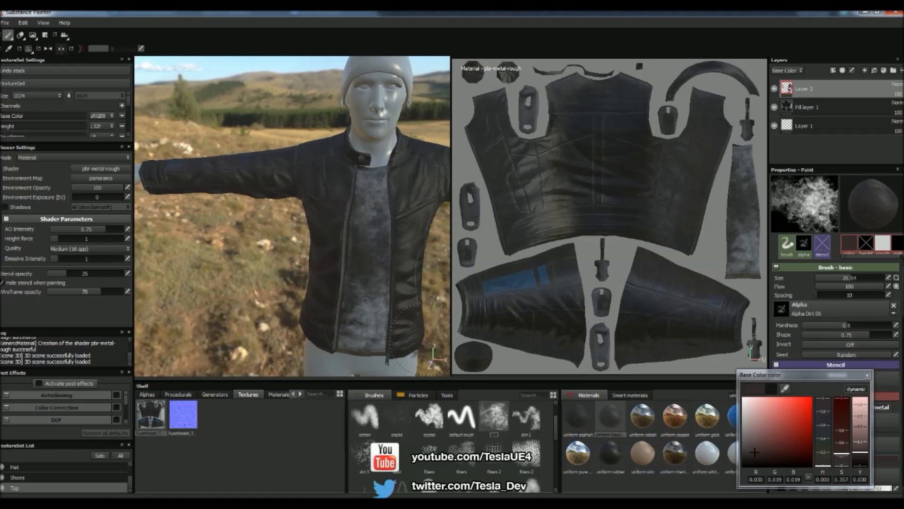
# - Apply a rain-like particle brush over the jacket and shirt, and close the base color picker
pyautogui.click(418, 394)
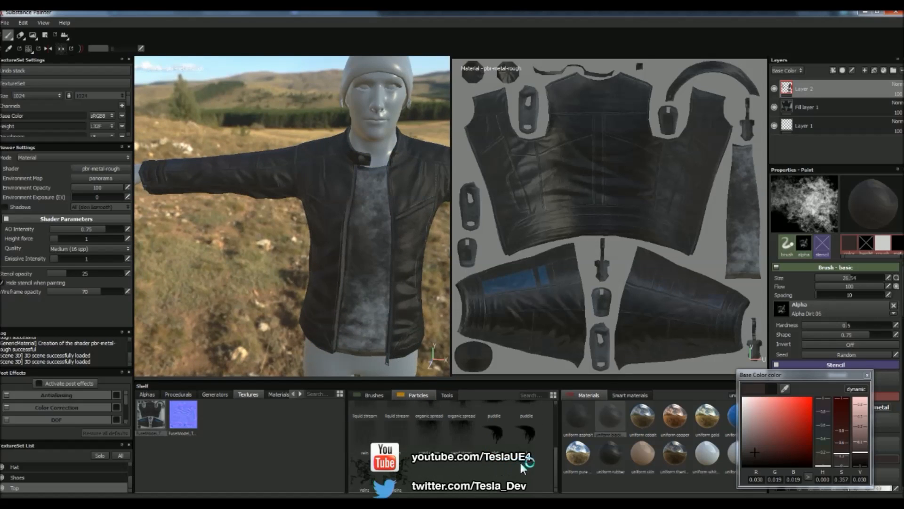
pyautogui.click(404, 445)
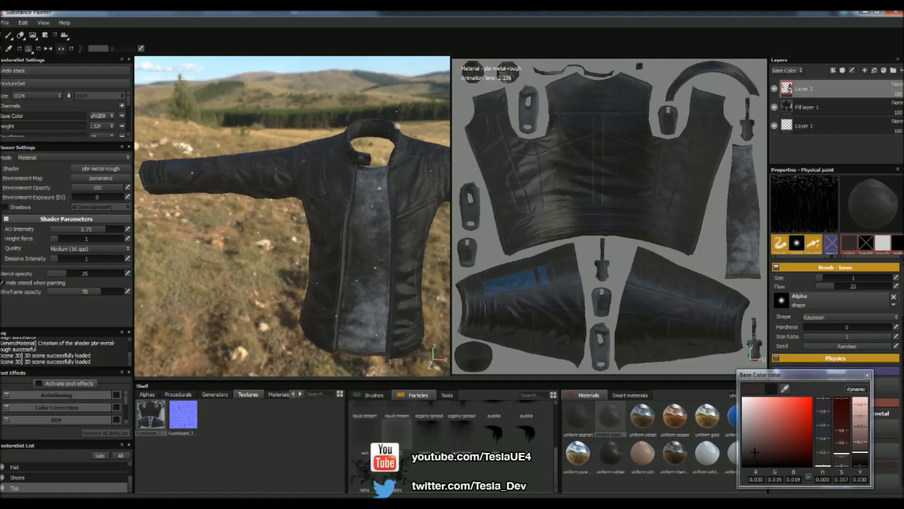
pyautogui.moveTo(338, 246)
pyautogui.keyDown('alt'); pyautogui.mouseDown()
pyautogui.moveTo(403, 239)
pyautogui.moveTo(330, 239)
pyautogui.mouseUp(); pyautogui.keyUp('alt')
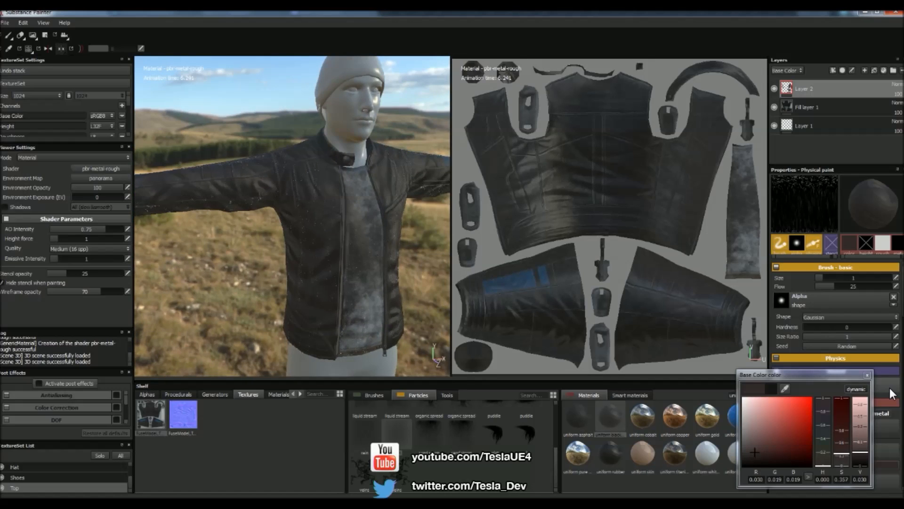
pyautogui.click(867, 375)
pyautogui.keyDown('alt'); pyautogui.moveTo(356, 271); pyautogui.dragTo(372, 264); pyautogui.keyUp('alt')
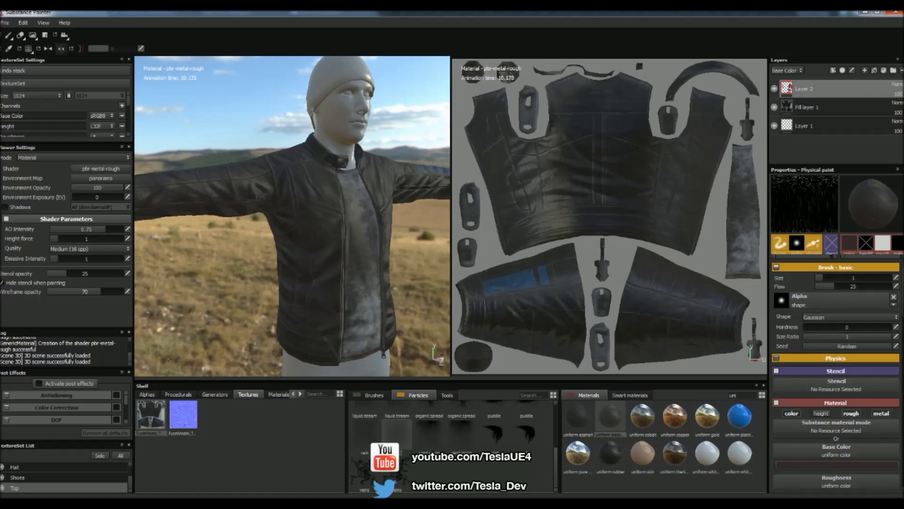
pyautogui.keyDown('alt'); pyautogui.moveTo(404, 149); pyautogui.dragTo(383, 147); pyautogui.keyUp('alt')
pyautogui.scroll(-5, 378, 189)
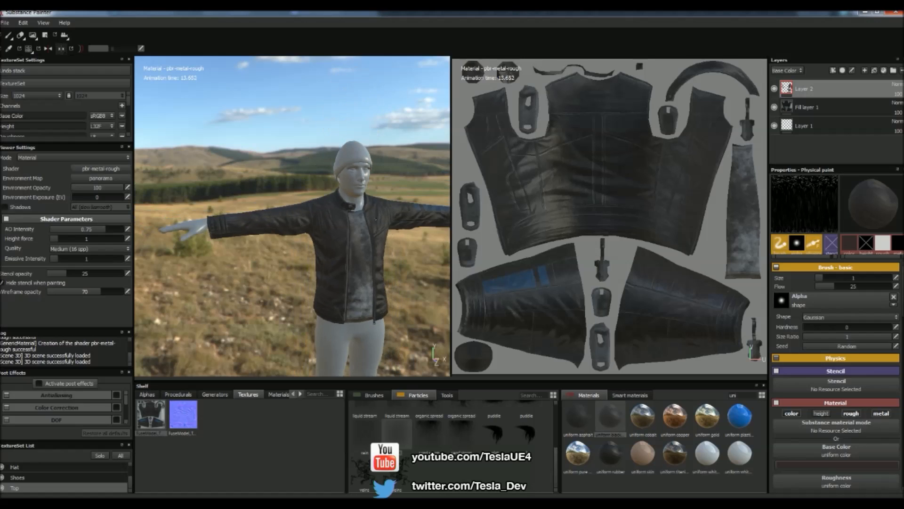
pyautogui.keyDown('alt'); pyautogui.moveTo(378, 188); pyautogui.dragTo(352, 200); pyautogui.keyUp('alt')
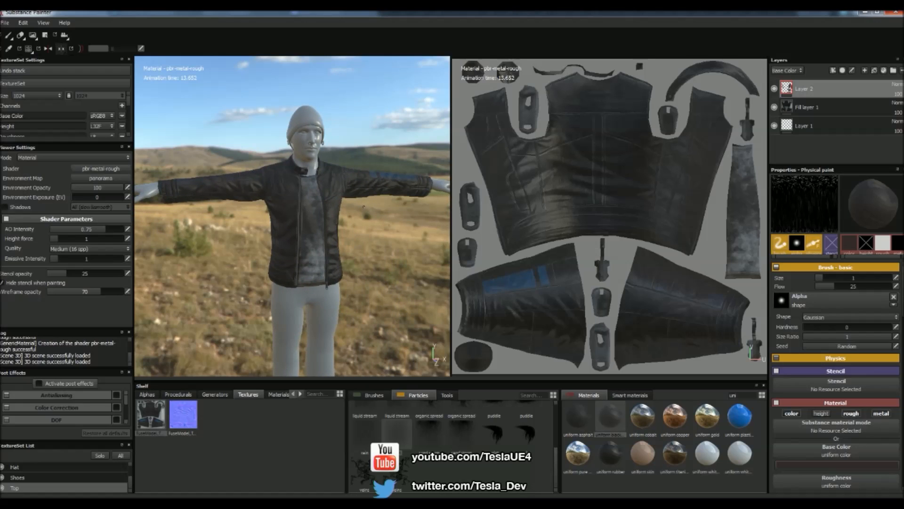
pyautogui.scroll(2, 364, 207)
# - Set up an export of all channels for the Top texture set only, using the Unreal Engine 4 (Packed) configuration
pyautogui.click(5, 22)
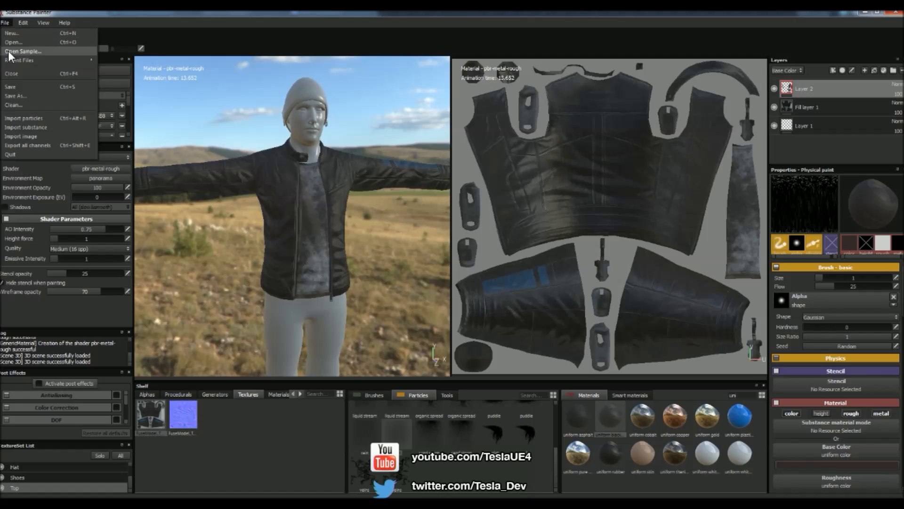
pyautogui.click(25, 145)
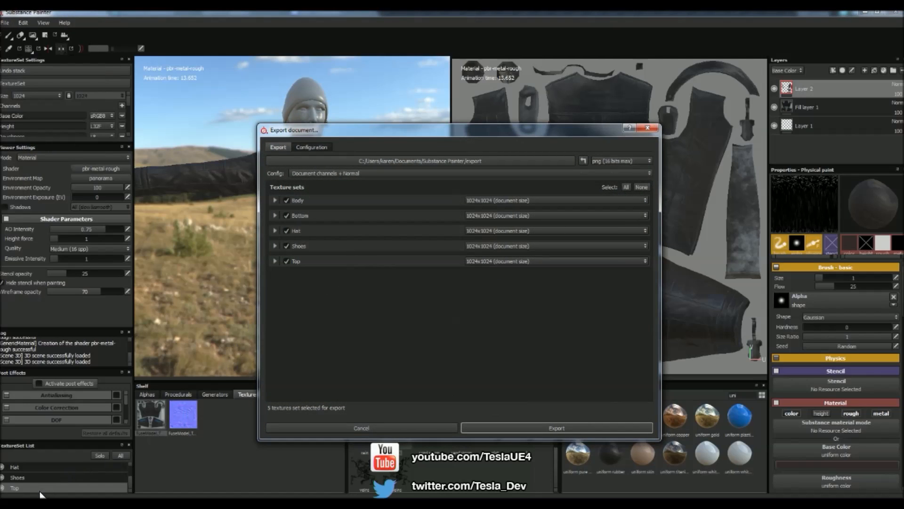
pyautogui.click(286, 200)
pyautogui.click(286, 216)
pyautogui.click(286, 230)
pyautogui.click(287, 245)
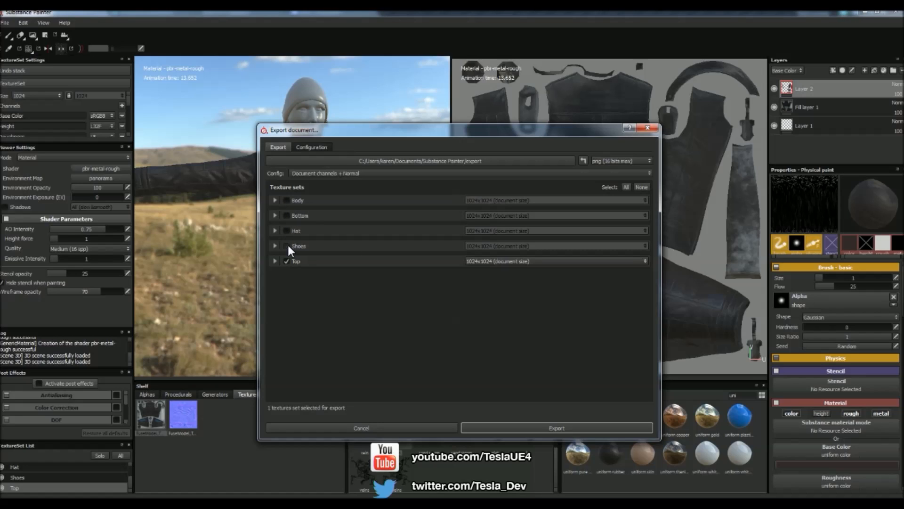
pyautogui.click(310, 173)
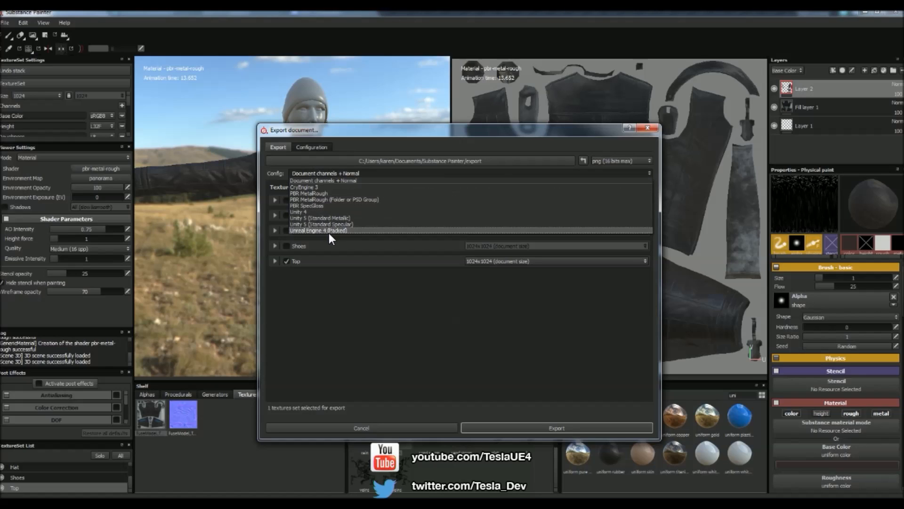
pyautogui.click(327, 231)
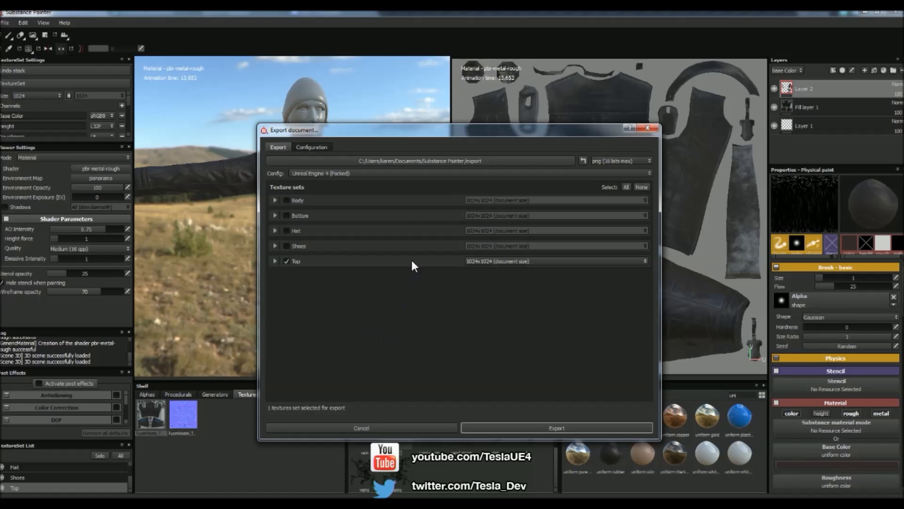
# - Choose the Substance Painter > export folder as the destination, export the Top textures and dismiss the completion message
pyautogui.click(426, 161)
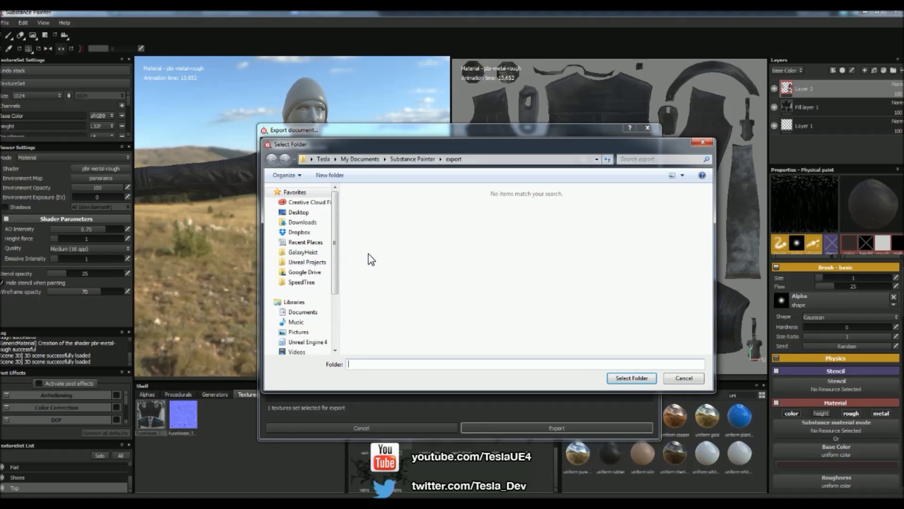
pyautogui.moveTo(335, 260); pyautogui.dragTo(335, 301)
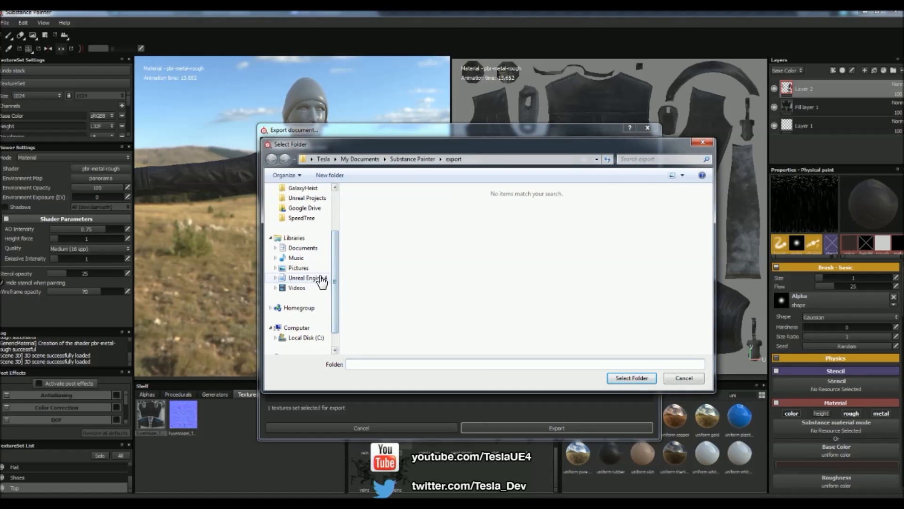
pyautogui.click(620, 378)
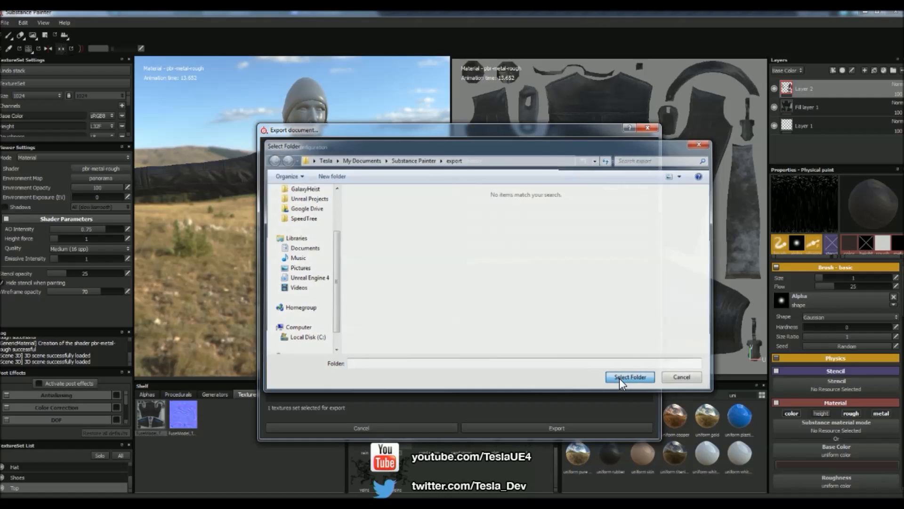
pyautogui.click(528, 427)
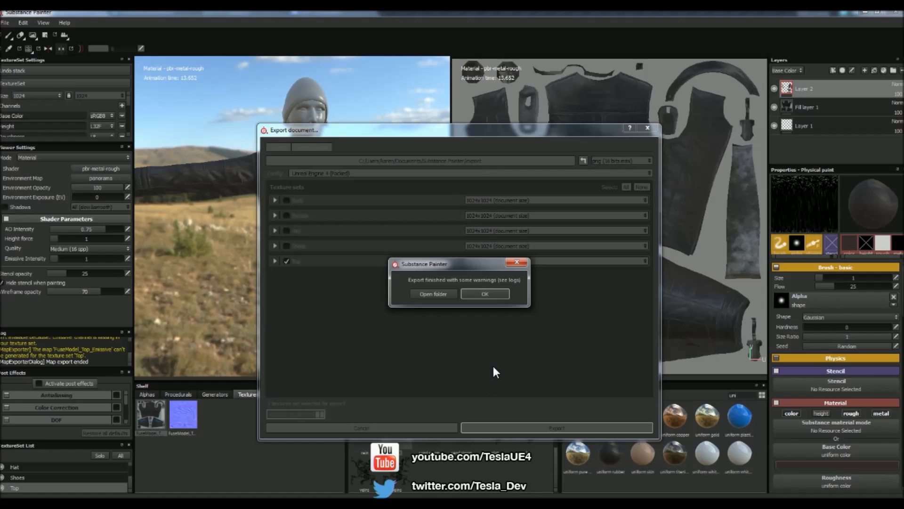
pyautogui.click(485, 294)
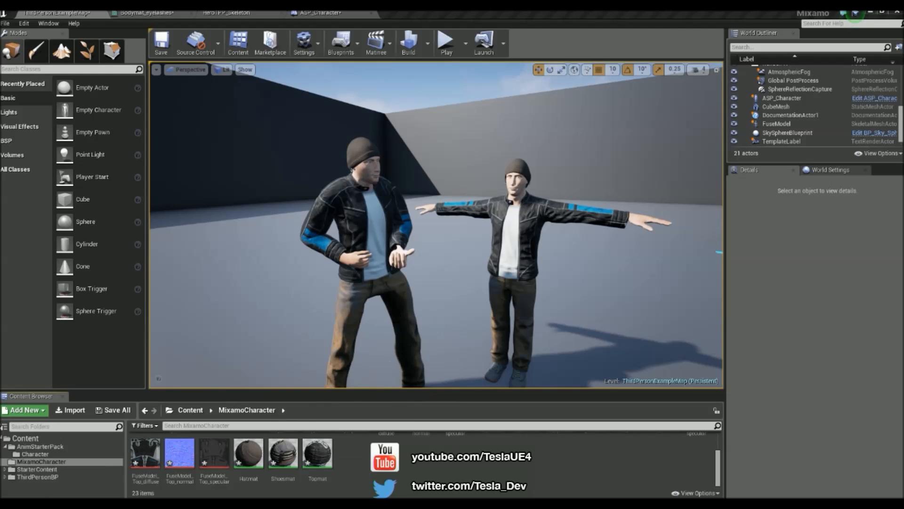
# - Import FuseModel_Top_BaseColor.png from the Substance Painter export folder in Windows Explorer into Unreal's MixamoCharacter folder, and open the Topmat material
pyautogui.hotkey('alt', 'Tab')
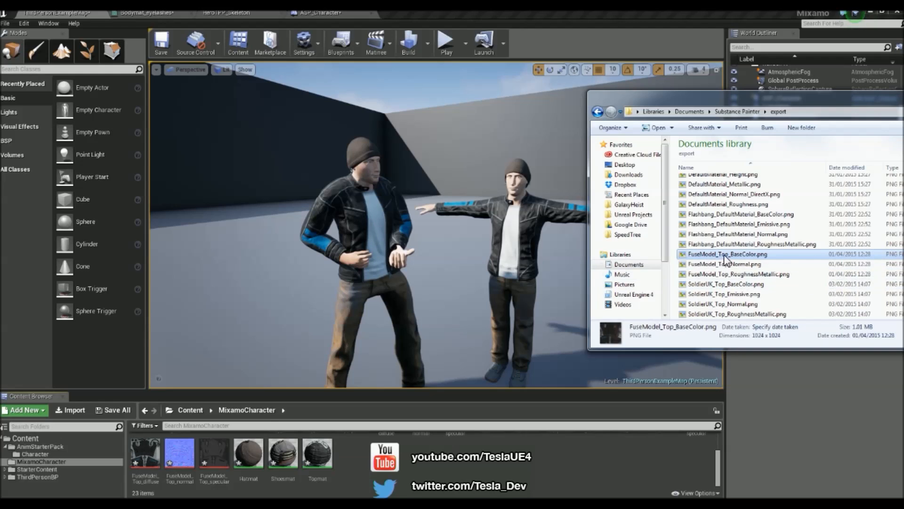
pyautogui.moveTo(735, 255); pyautogui.dragTo(397, 463)
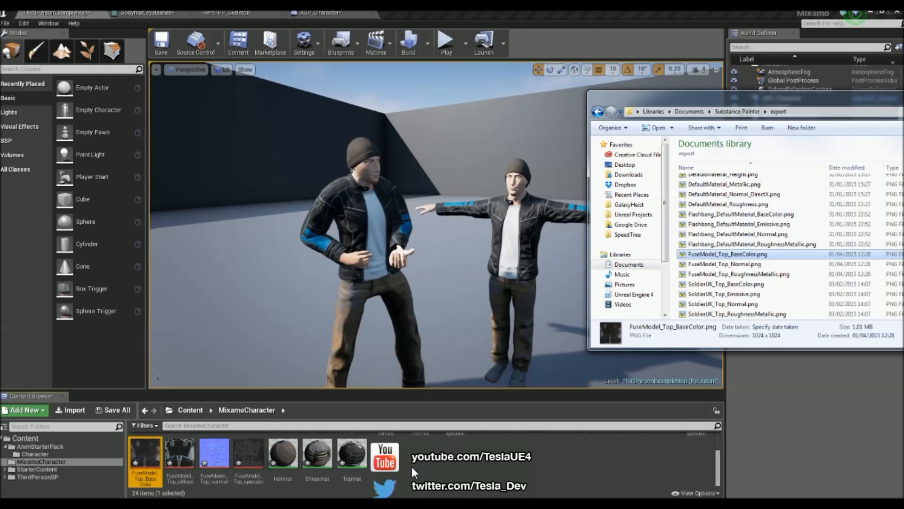
pyautogui.doubleClick(359, 460)
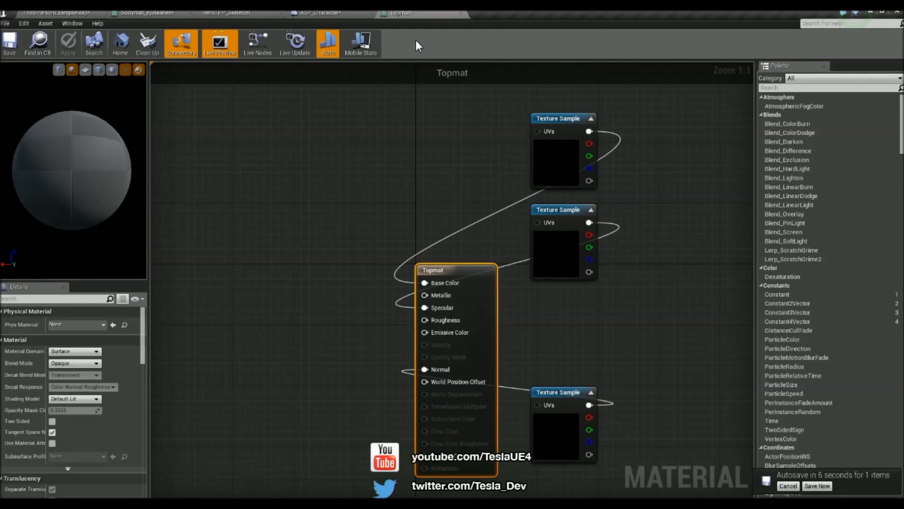
# - Add a Texture Sample using the imported FuseModel_Top_BaseColor texture to Topmat and connect it to the material's Base Color input
pyautogui.click(63, 10)
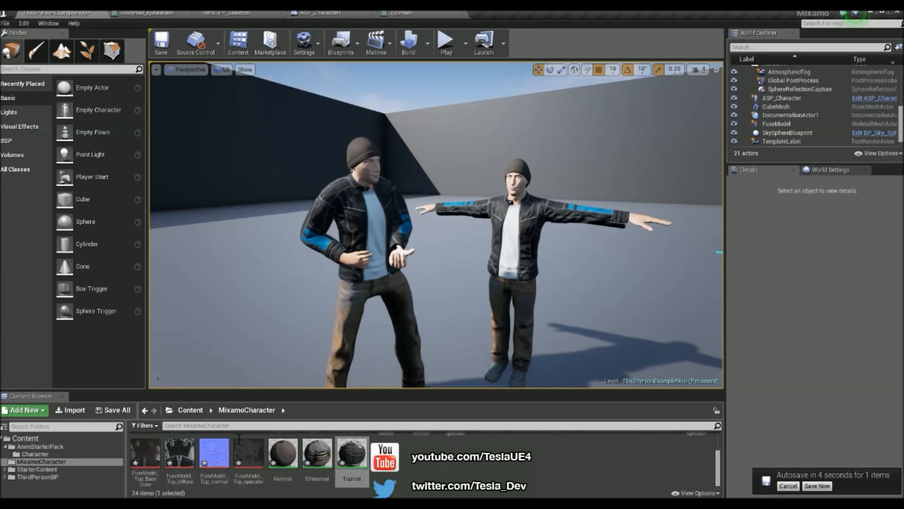
pyautogui.click(145, 453)
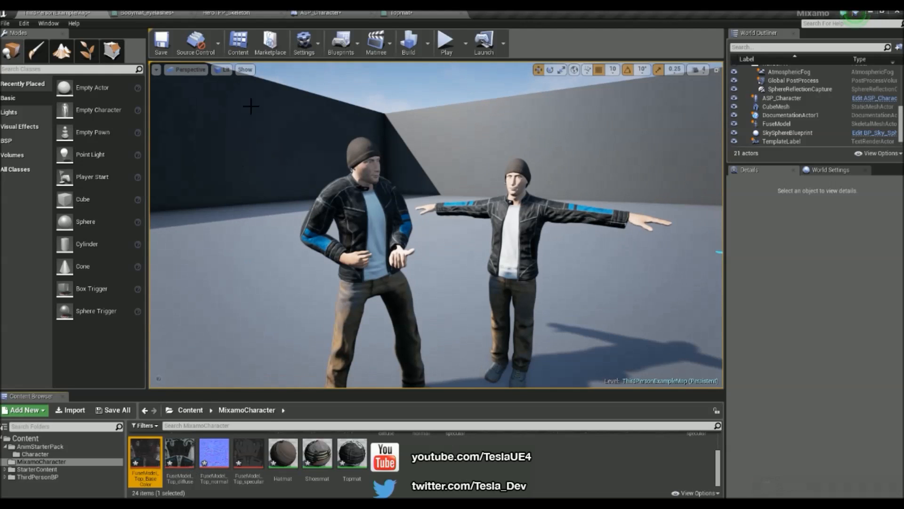
pyautogui.click(414, 14)
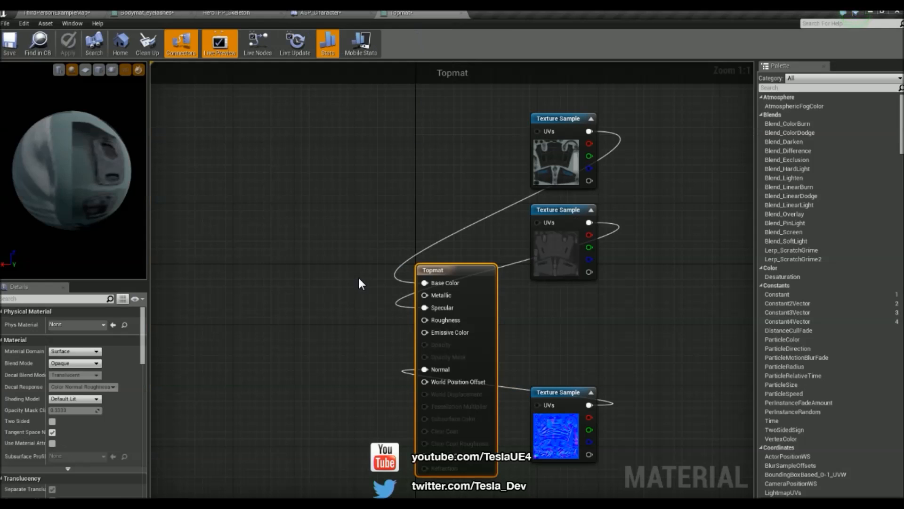
pyautogui.press('t')
pyautogui.click(290, 213)
pyautogui.moveTo(322, 266); pyautogui.dragTo(290, 311)
pyautogui.click(328, 301)
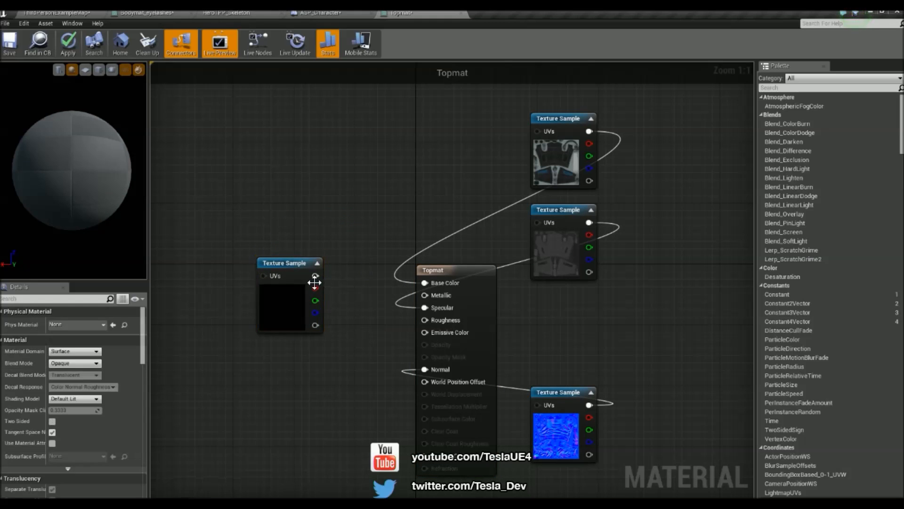
pyautogui.moveTo(315, 276); pyautogui.dragTo(426, 284)
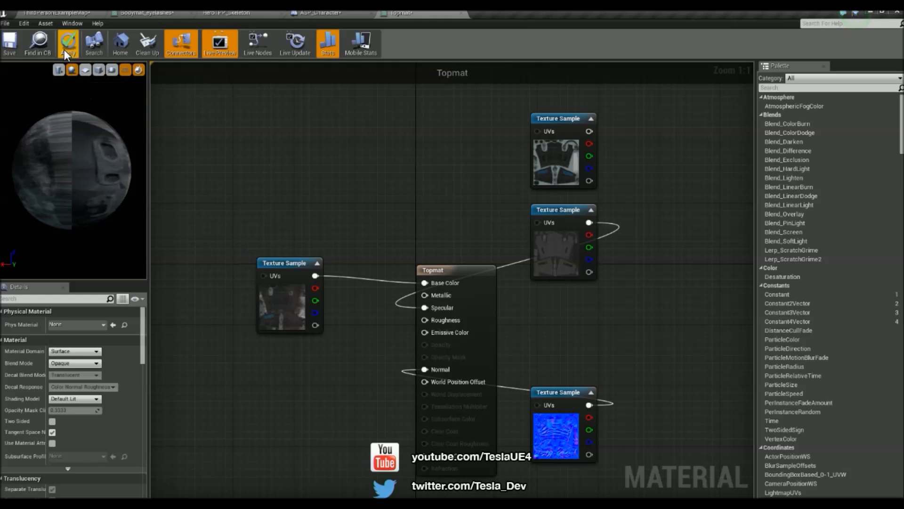
# - Apply the Topmat changes and inspect the jacket up close on both characters in the level
pyautogui.click(61, 13)
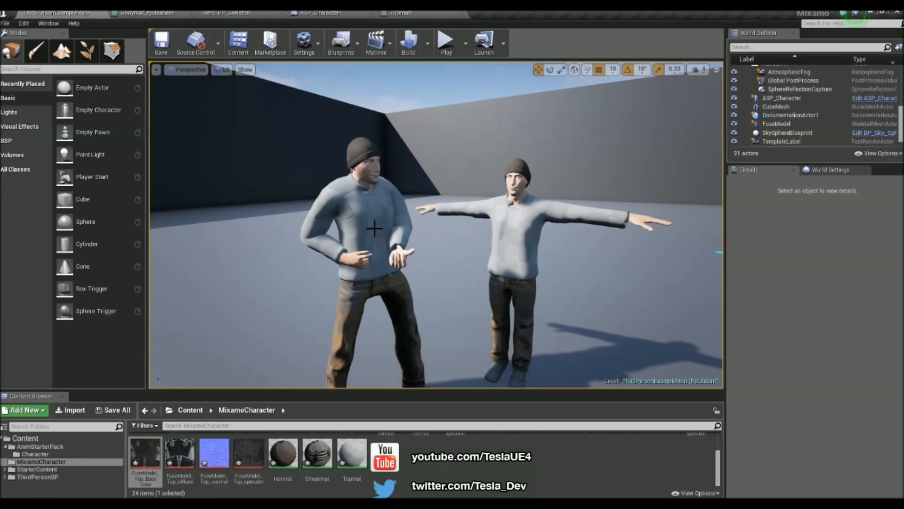
pyautogui.scroll(2, 467, 253)
pyautogui.scroll(3, 467, 253)
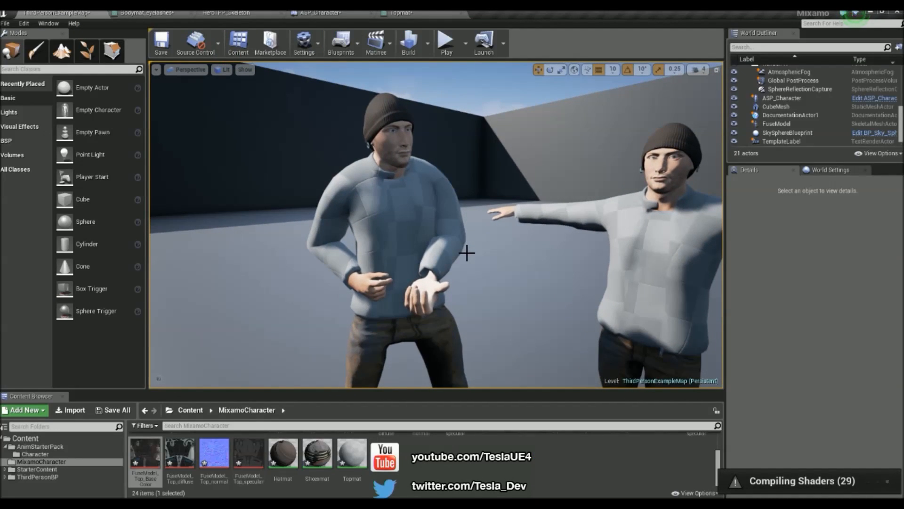
pyautogui.moveTo(467, 253); pyautogui.dragTo(435, 264, button='right')
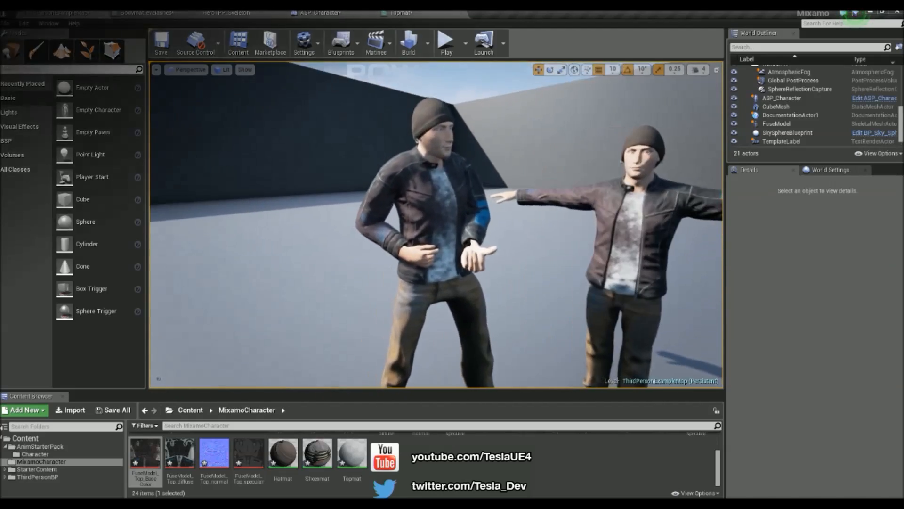